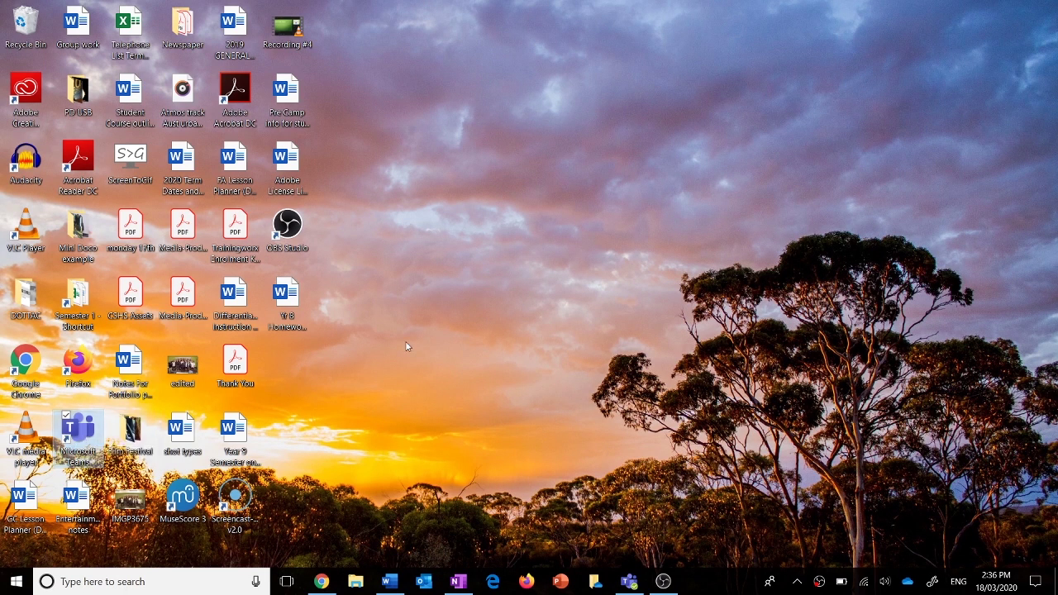
# Open Microsoft Teams, join the meeting from its chat, and turn the camera off in the call.
pyautogui.doubleClick(91, 424)
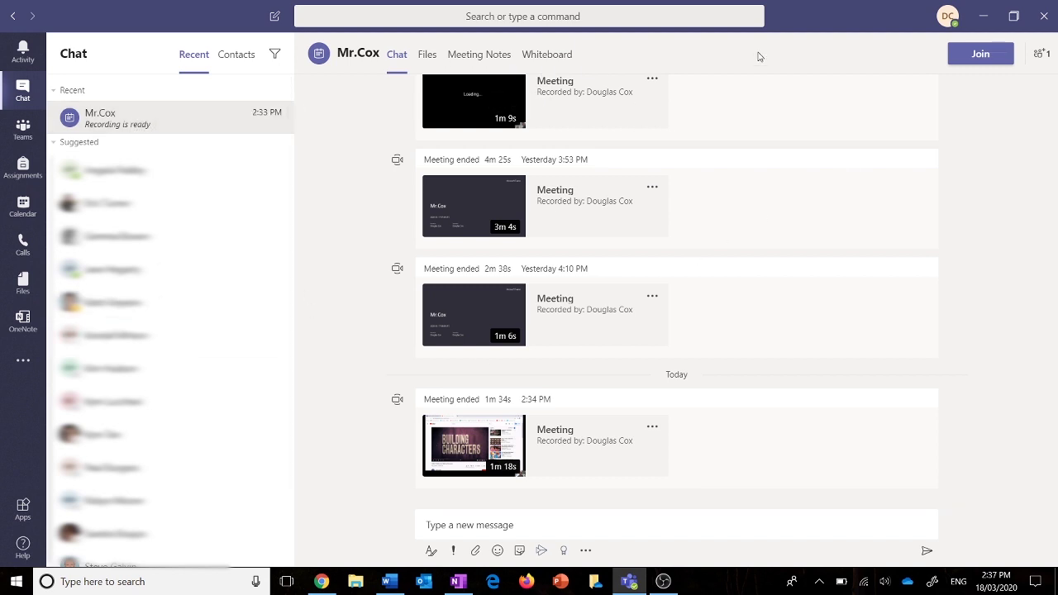
pyautogui.click(975, 63)
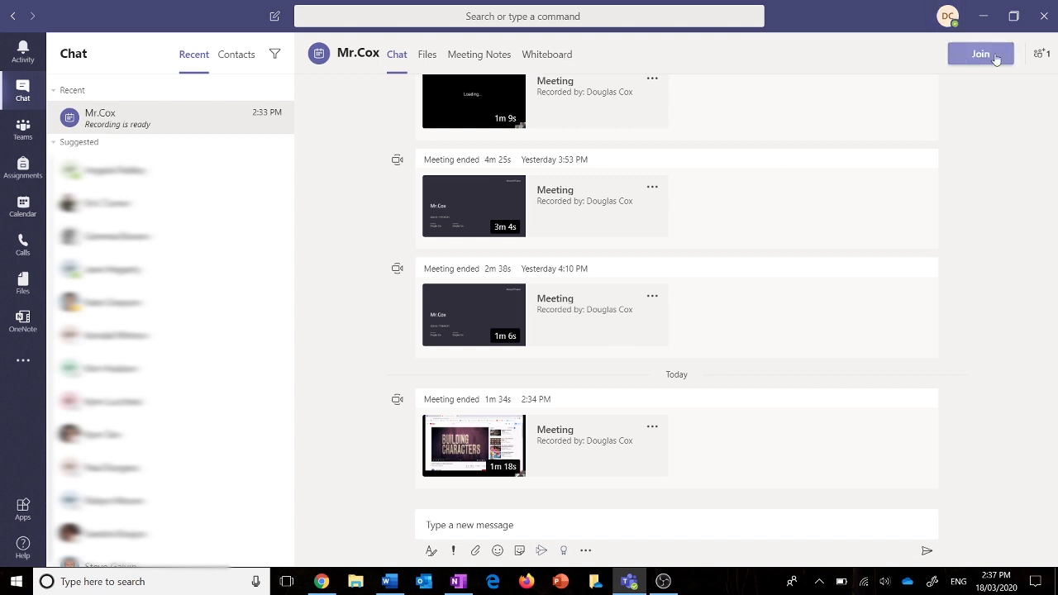
pyautogui.click(996, 61)
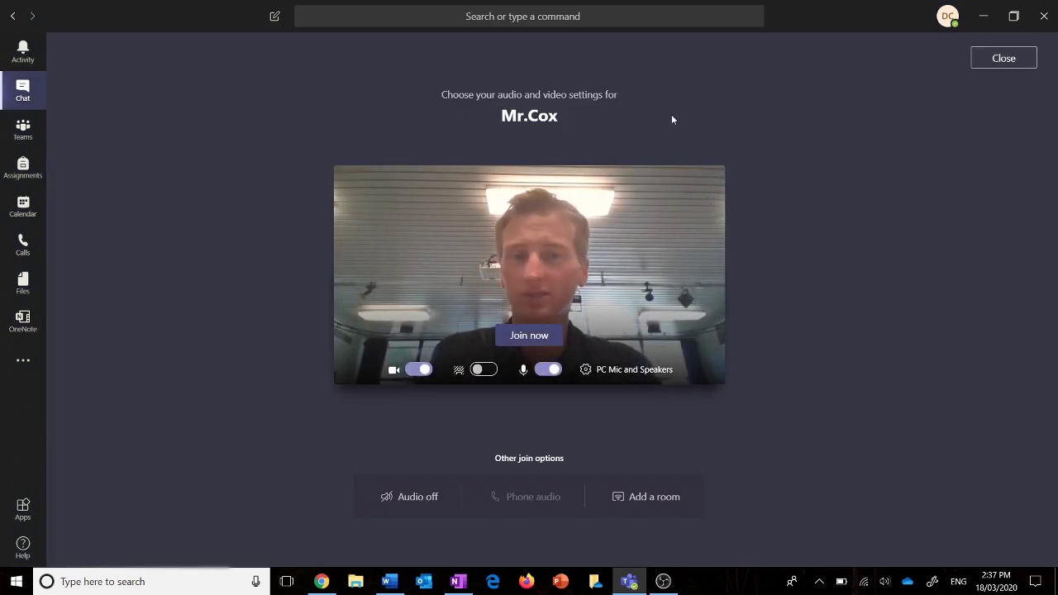
pyautogui.click(532, 334)
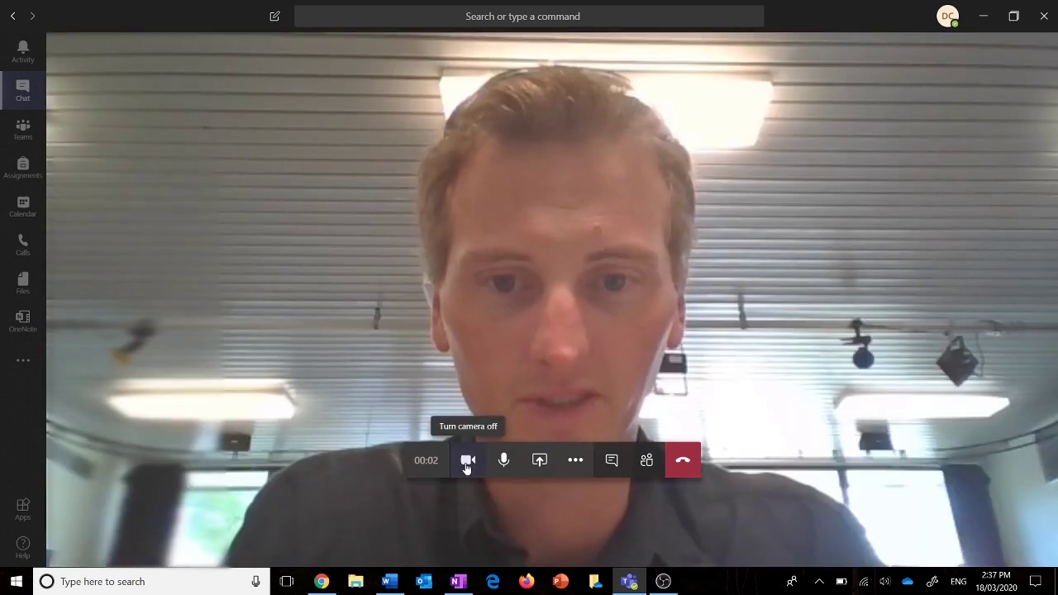
pyautogui.click(467, 465)
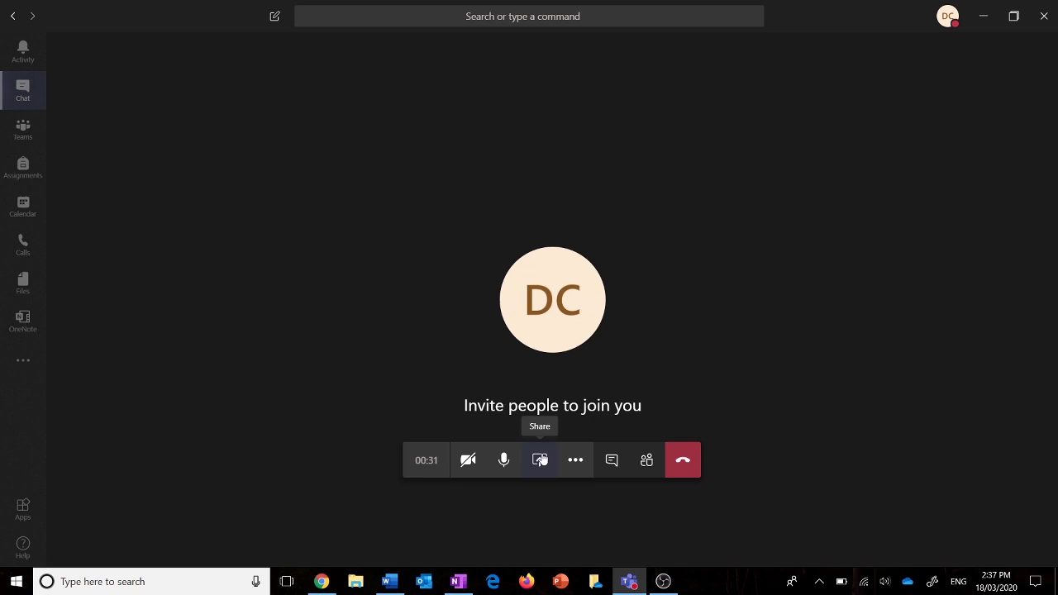
# Share the Chrome window with the Years 11 and 12 page in the meeting and stop presenting it.
pyautogui.click(539, 459)
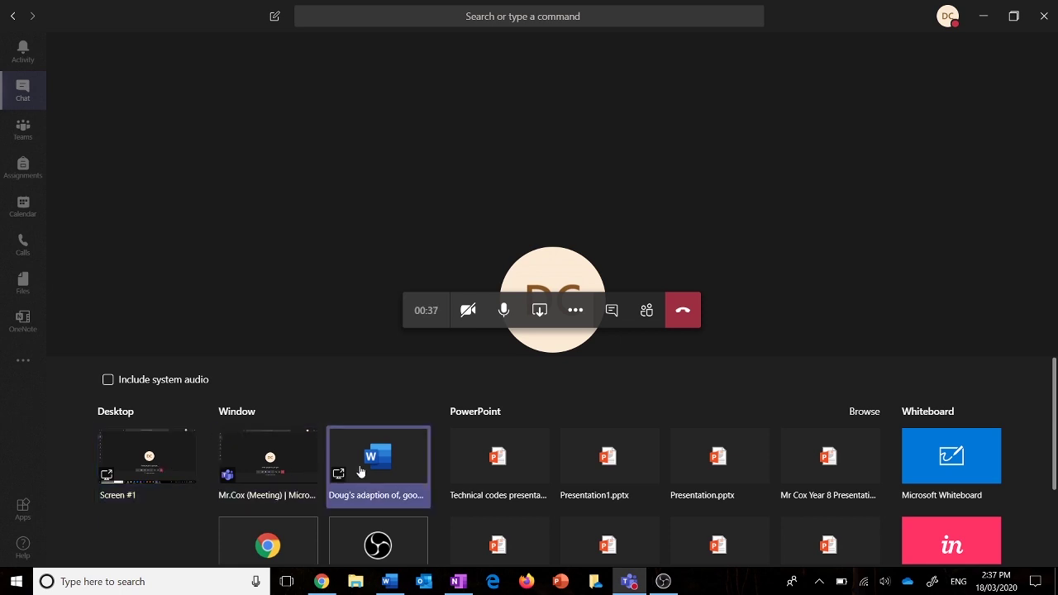
pyautogui.scroll(-1, 362, 470)
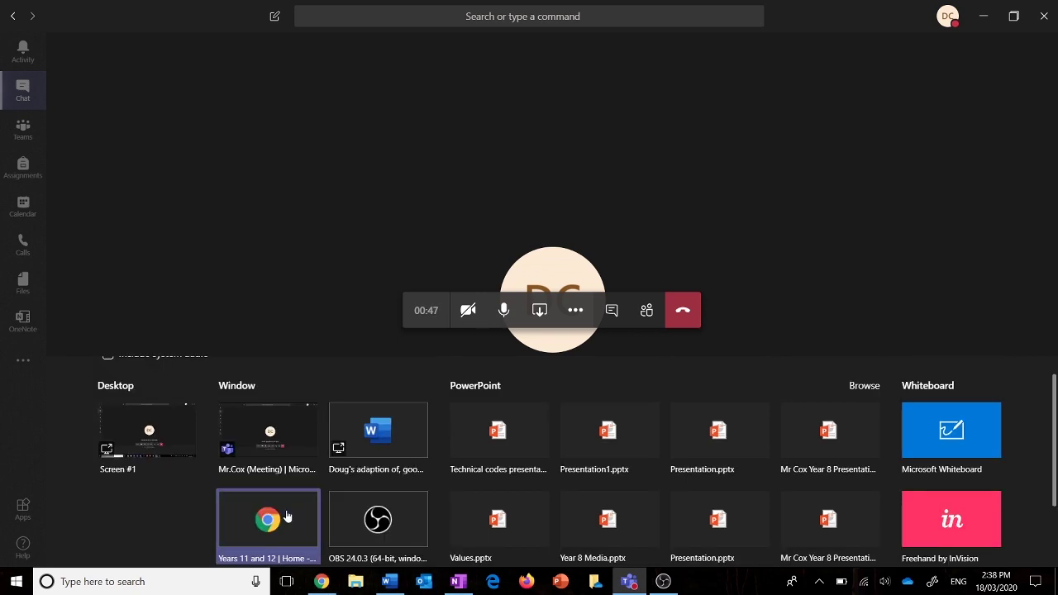
pyautogui.click(286, 513)
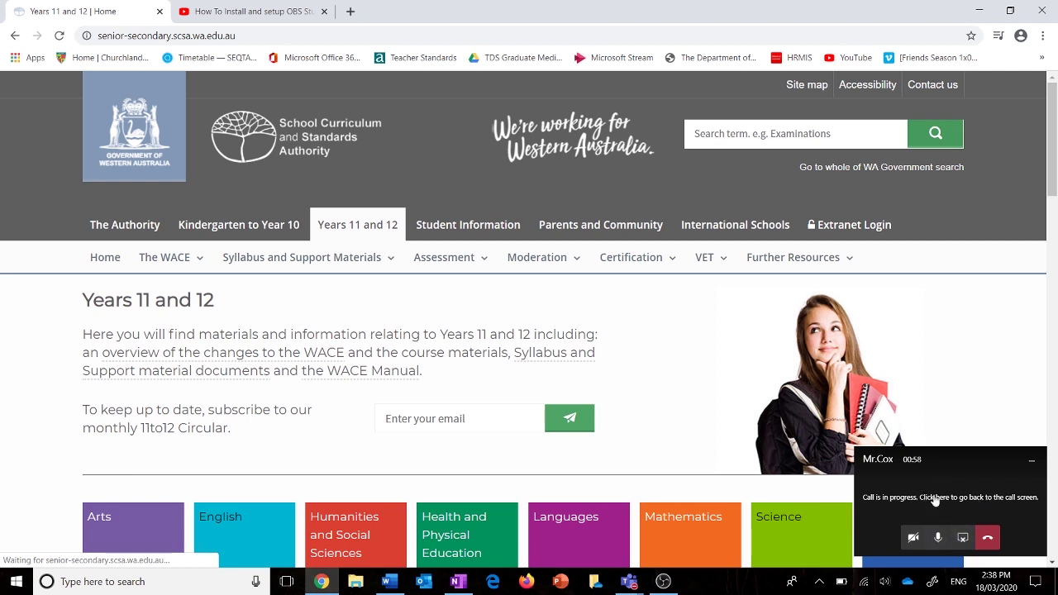
pyautogui.click(961, 538)
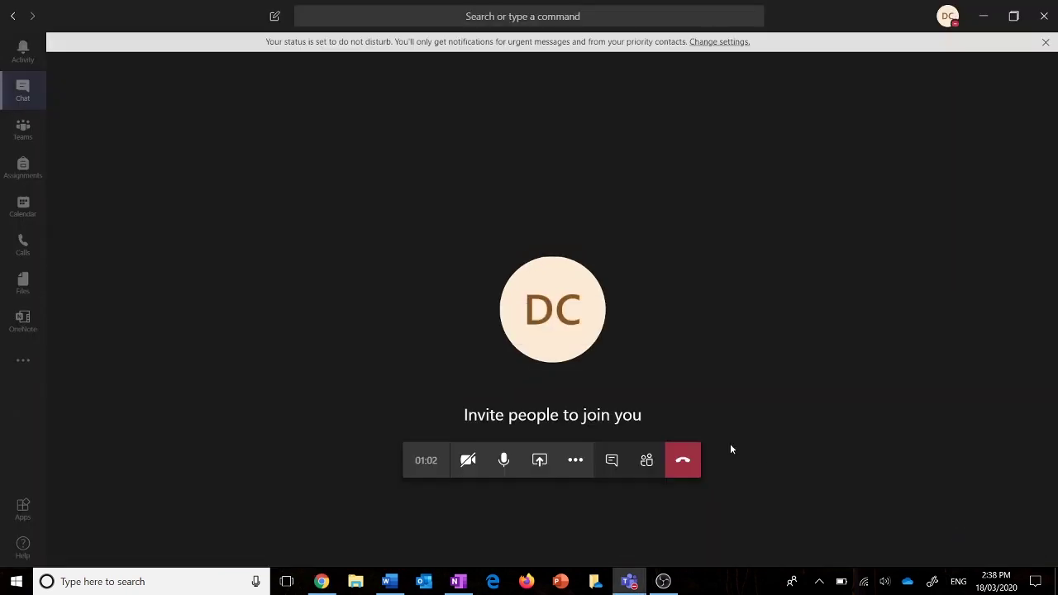
# Start recording the meeting and share the Chrome window showing the Years 11 and 12 page.
pyautogui.click(575, 462)
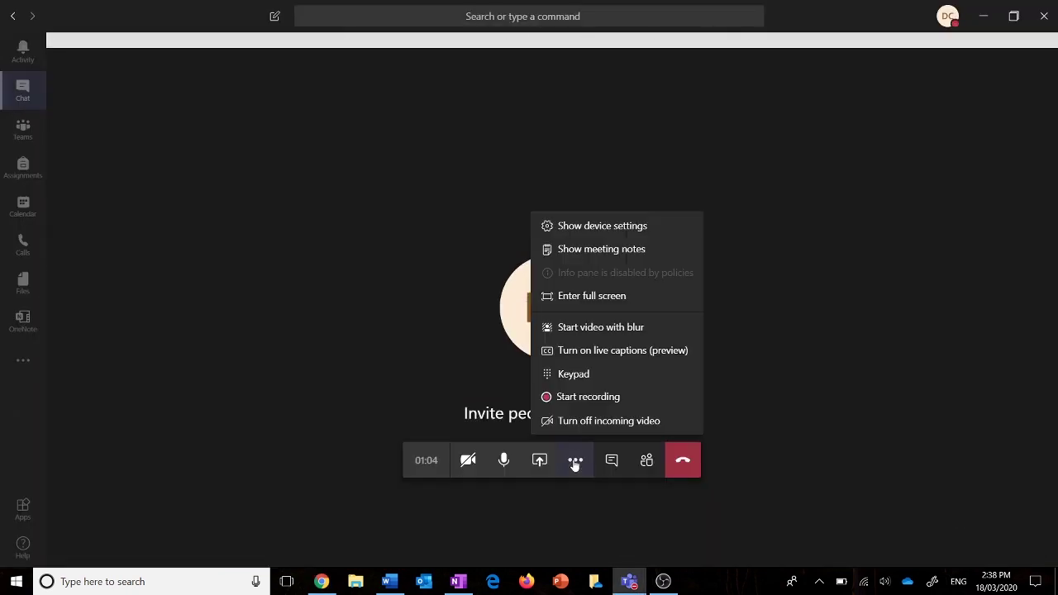
pyautogui.click(614, 397)
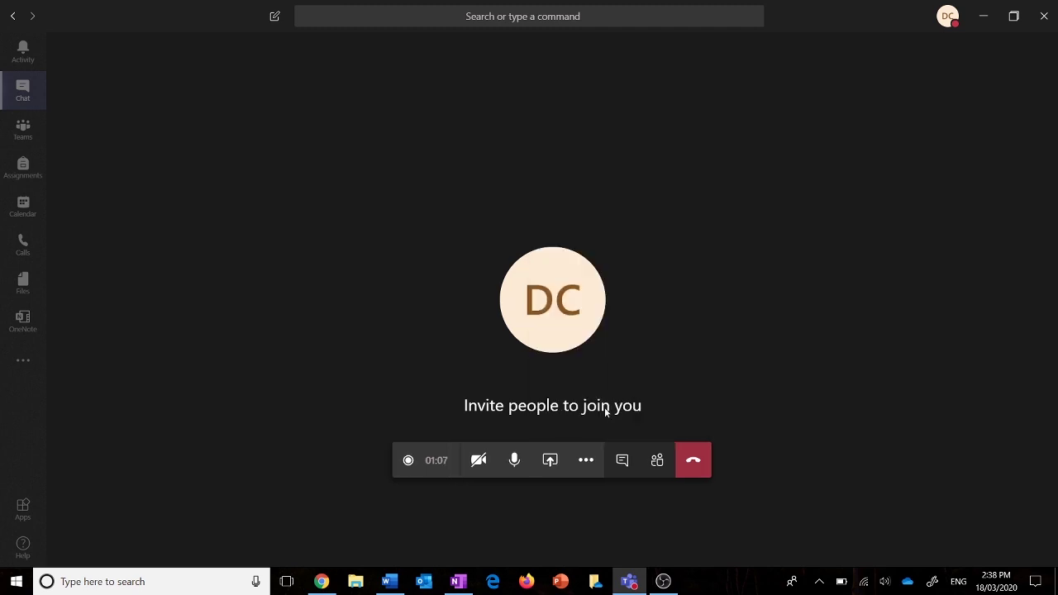
pyautogui.click(549, 459)
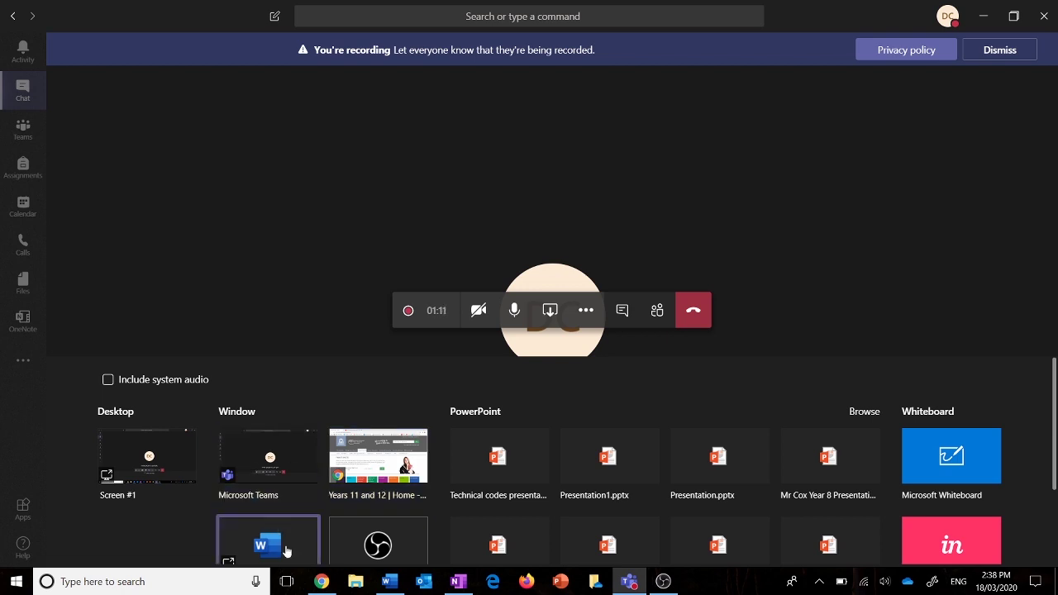
pyautogui.scroll(-1, 383, 467)
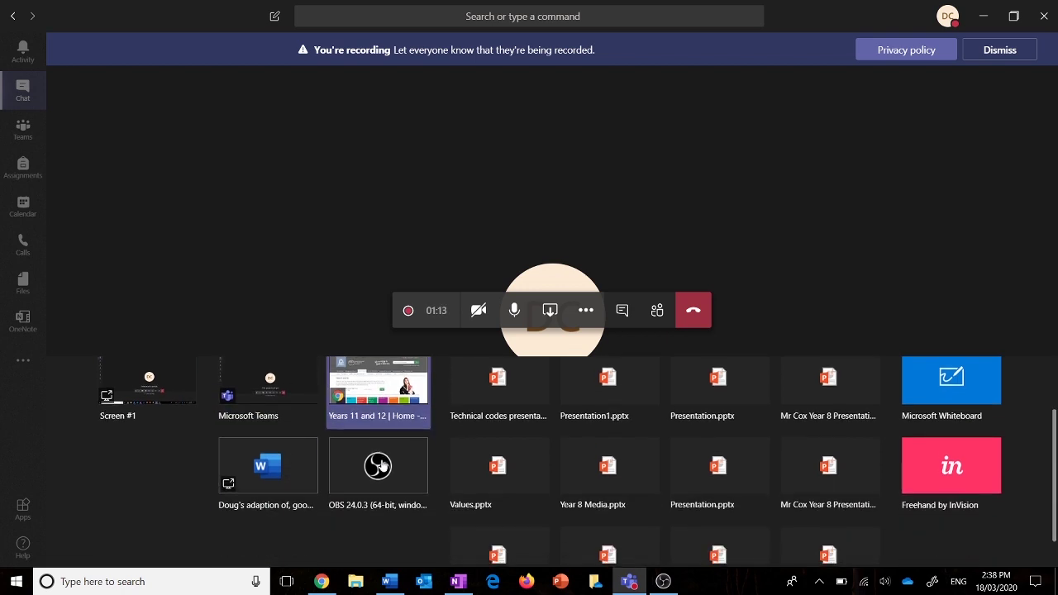
pyautogui.click(369, 385)
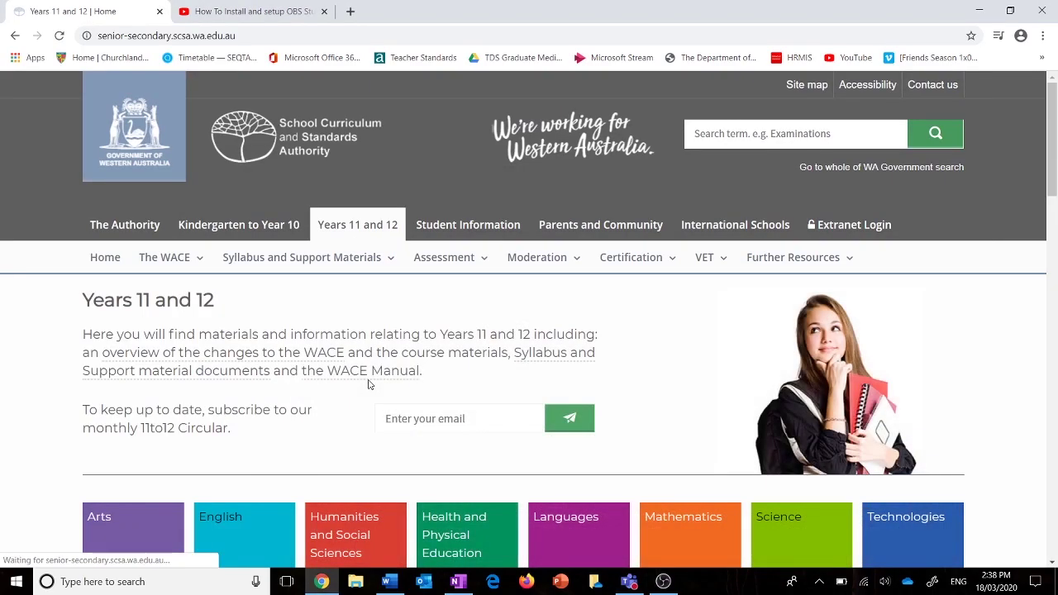
# Open the Arts section of the Years 11 and 12 site and show its list of courses.
pyautogui.scroll(-3, 369, 385)
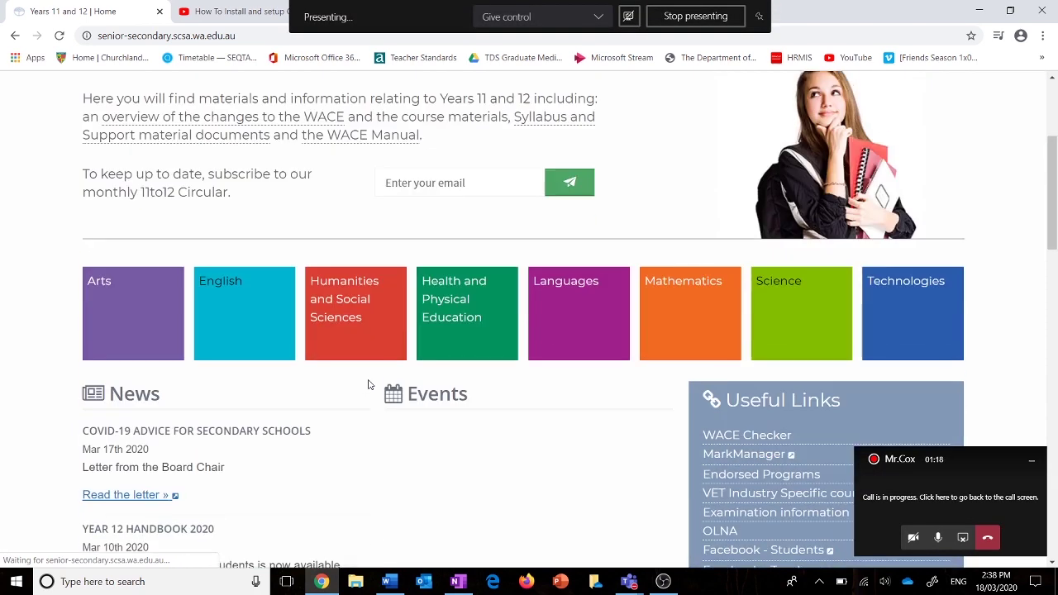
pyautogui.scroll(-1, 369, 385)
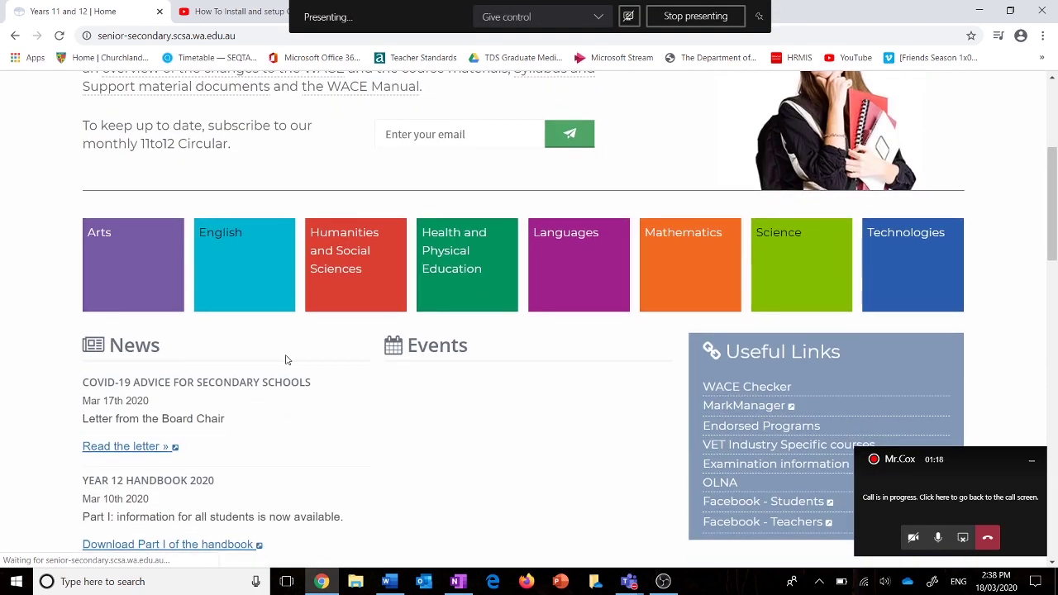
pyautogui.click(130, 267)
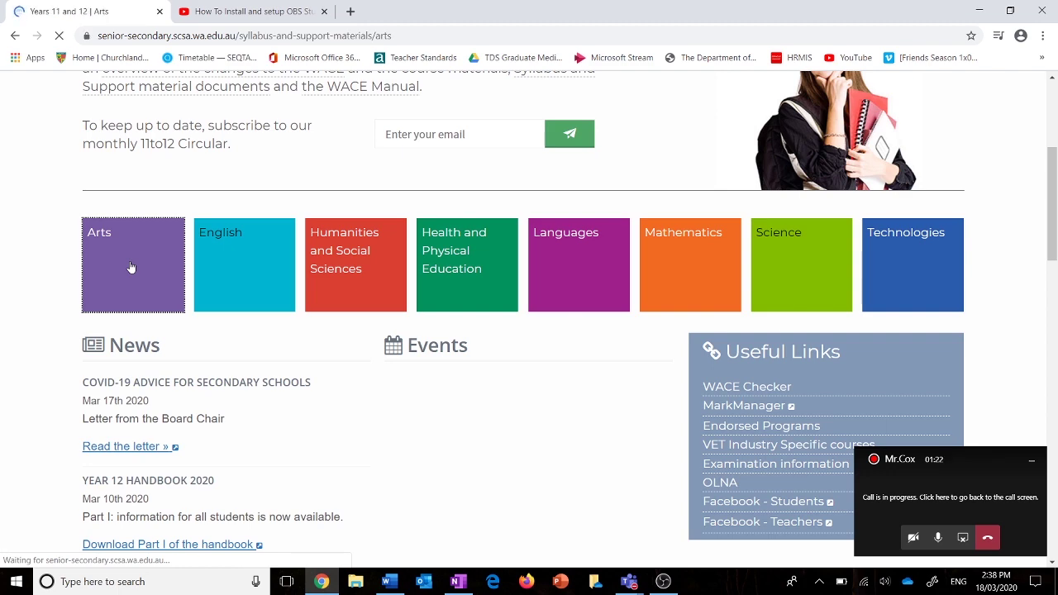
pyautogui.scroll(-3, 398, 384)
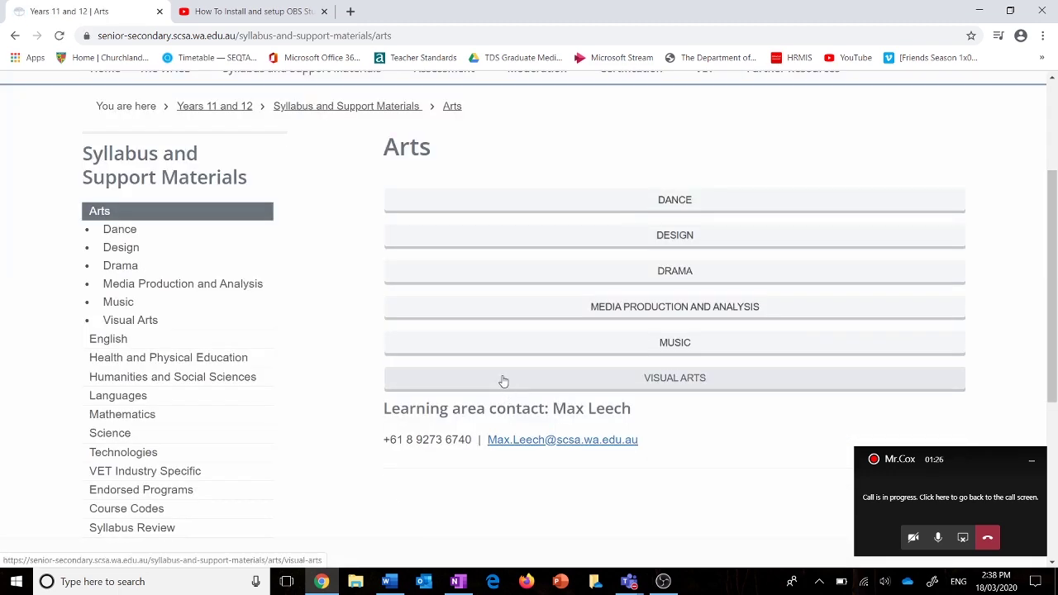
# Briefly play and pause the OBS setup video on YouTube, and stop presenting the window.
pyautogui.click(240, 11)
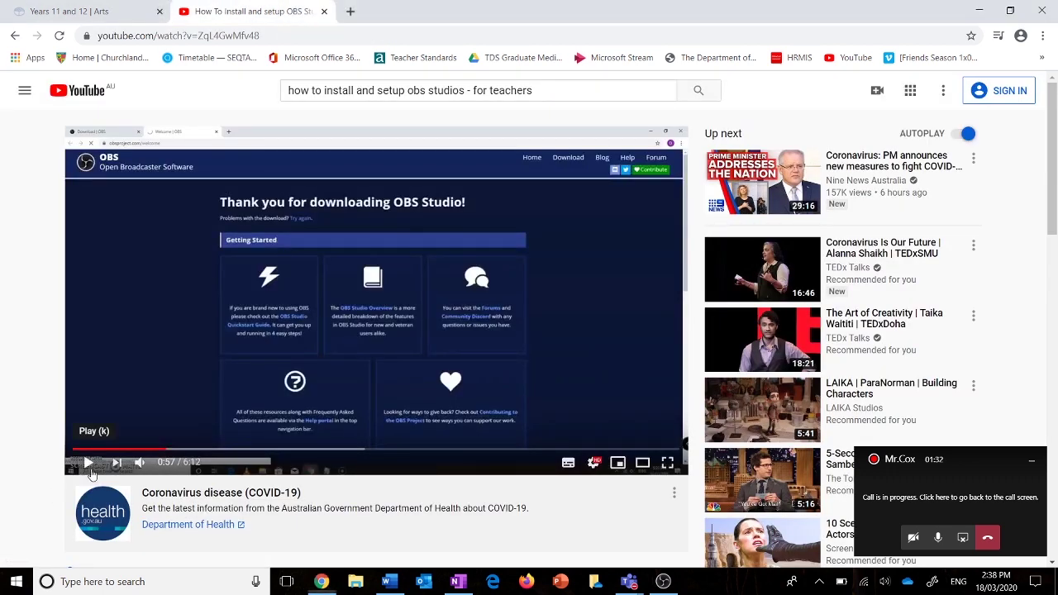
pyautogui.click(90, 468)
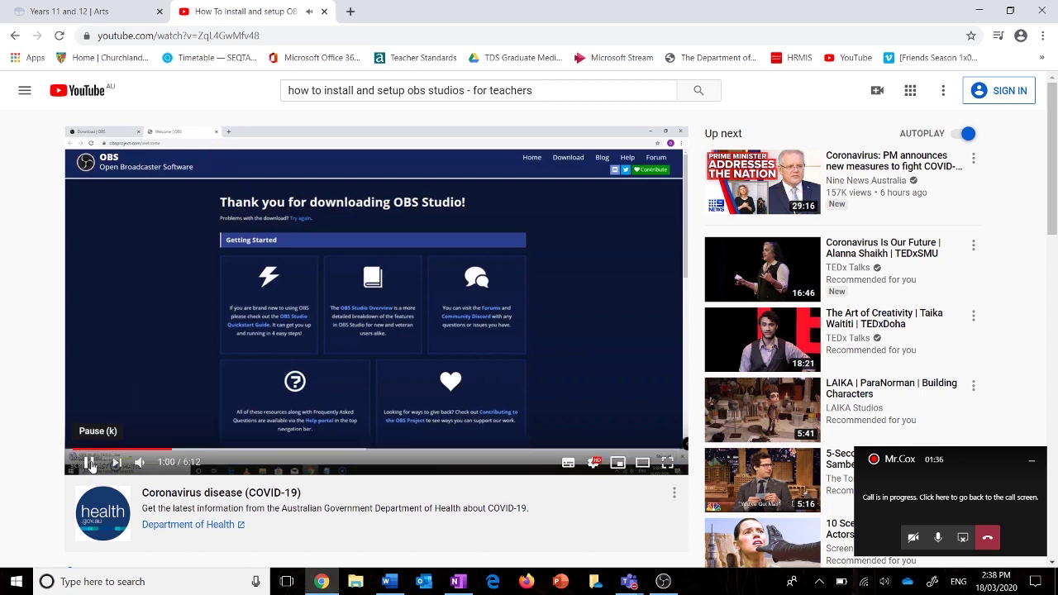
pyautogui.click(90, 468)
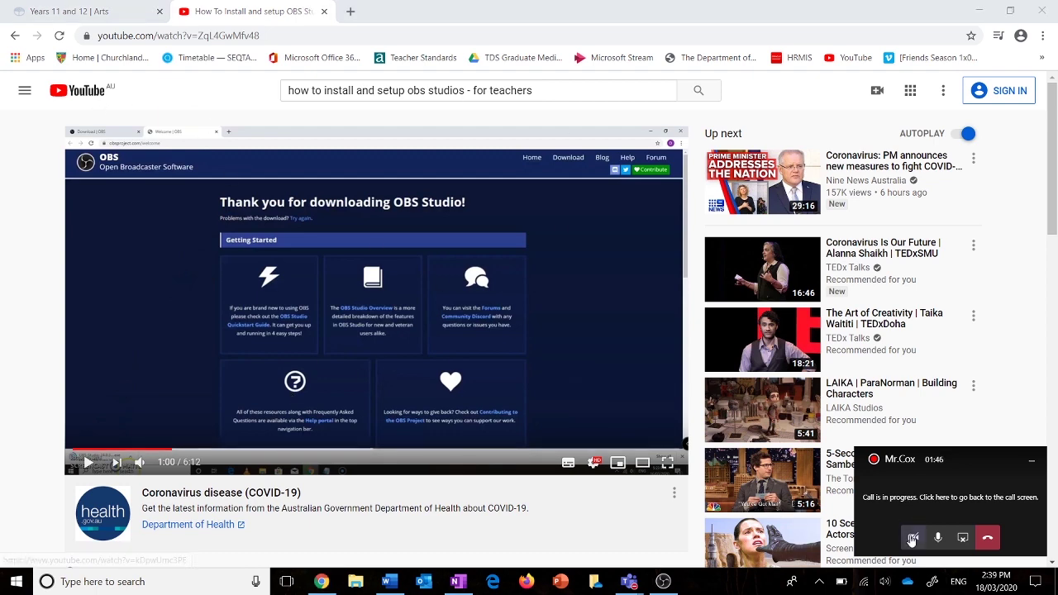
pyautogui.click(962, 537)
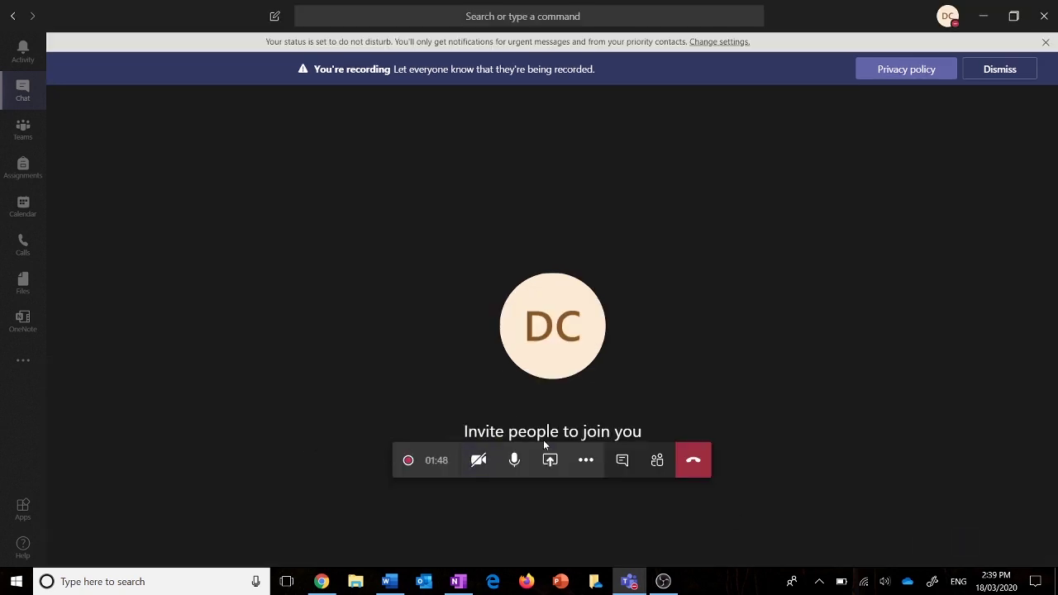
# Start presenting again and bring up the Word relief lesson document and the OneNote Task outline page.
pyautogui.click(550, 460)
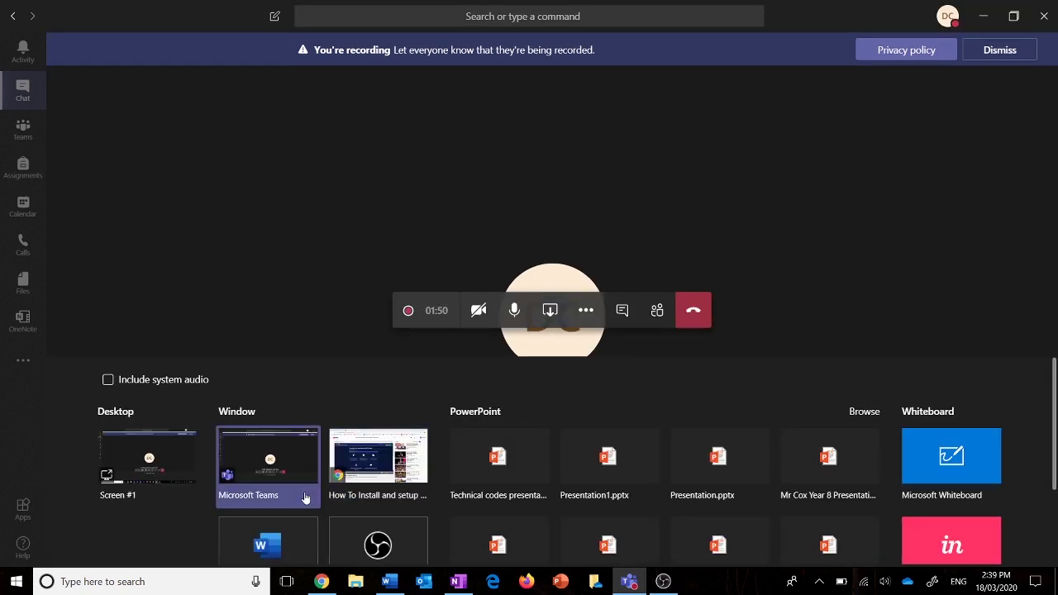
pyautogui.scroll(-2, 294, 506)
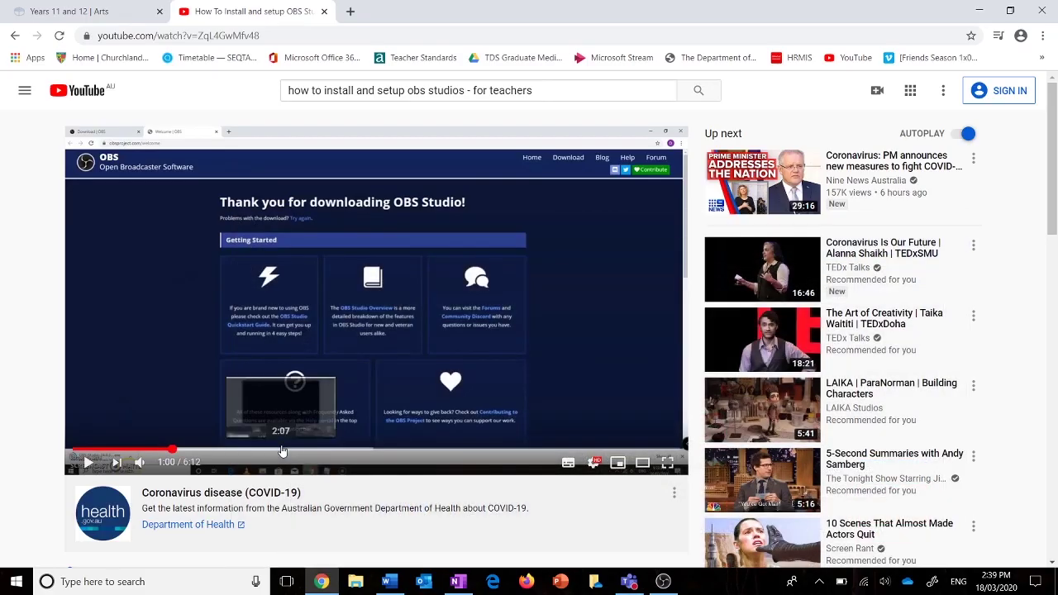
pyautogui.hotkey('alt', 'Tab')
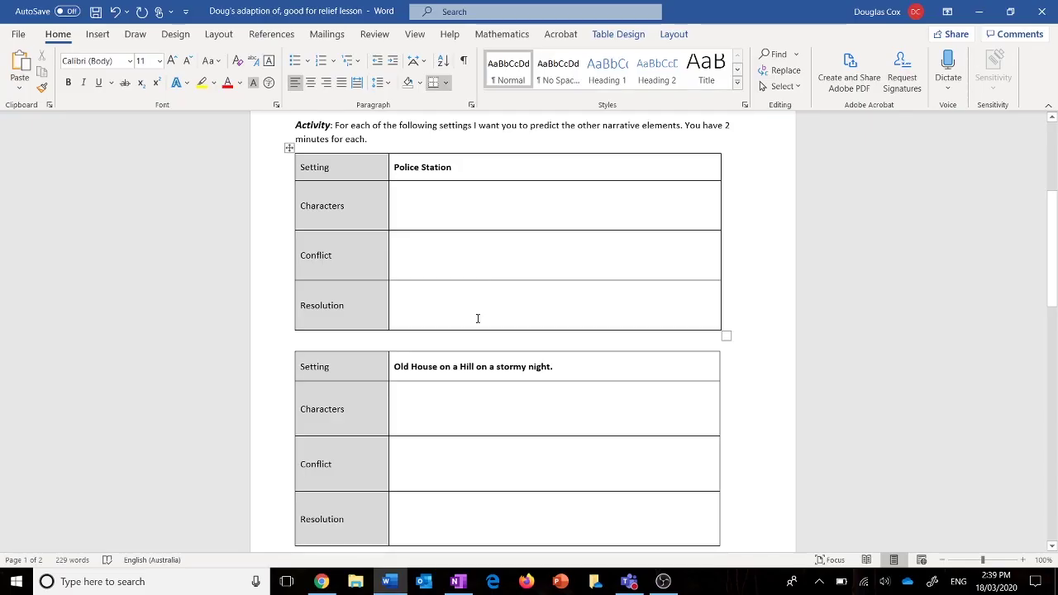
pyautogui.click(458, 582)
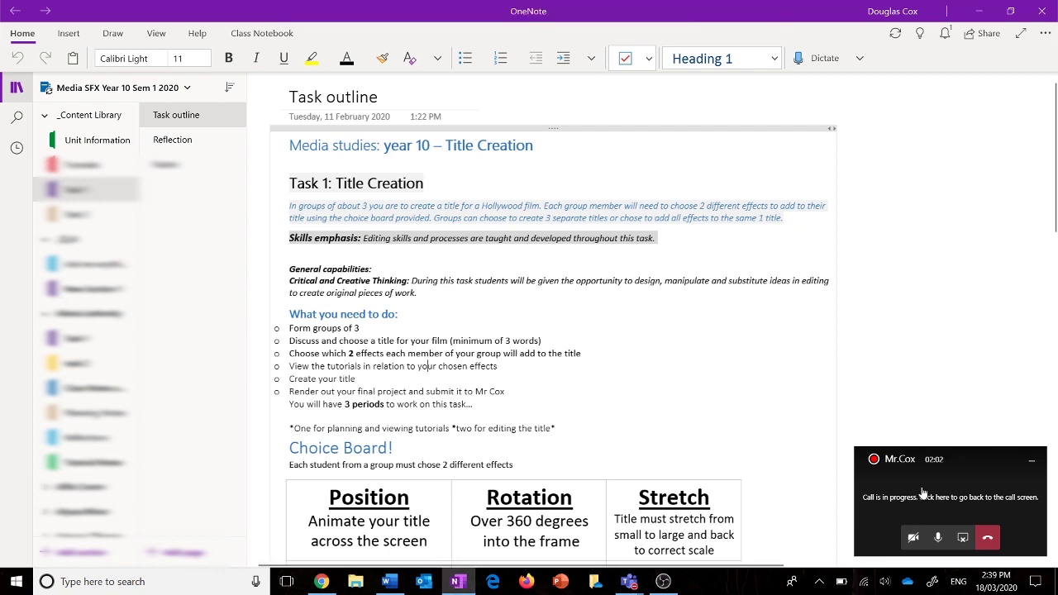
# Stop presenting and end the meeting recording, confirming the stop.
pyautogui.click(962, 539)
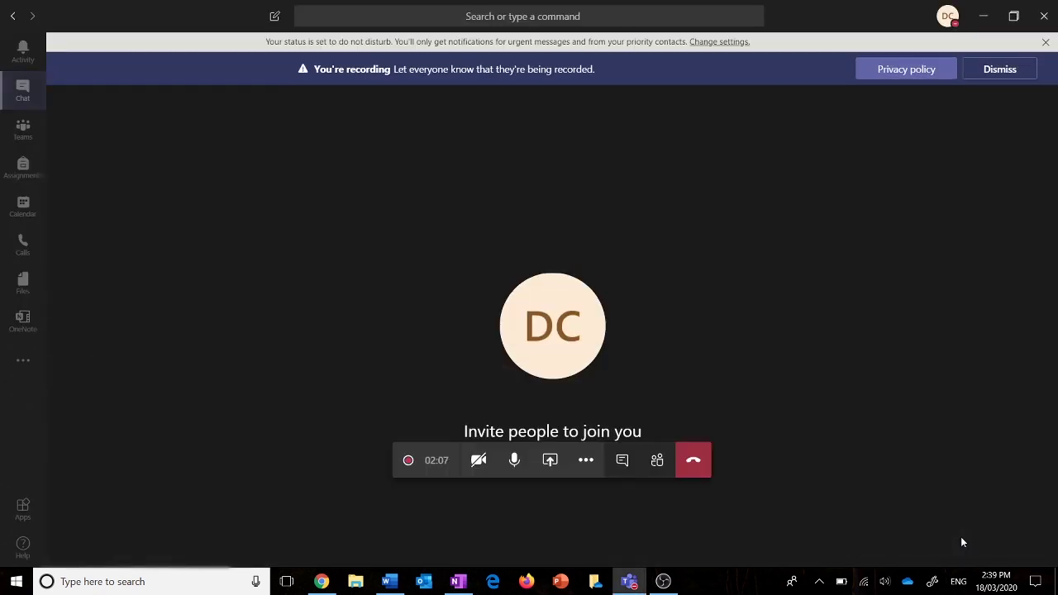
pyautogui.click(588, 461)
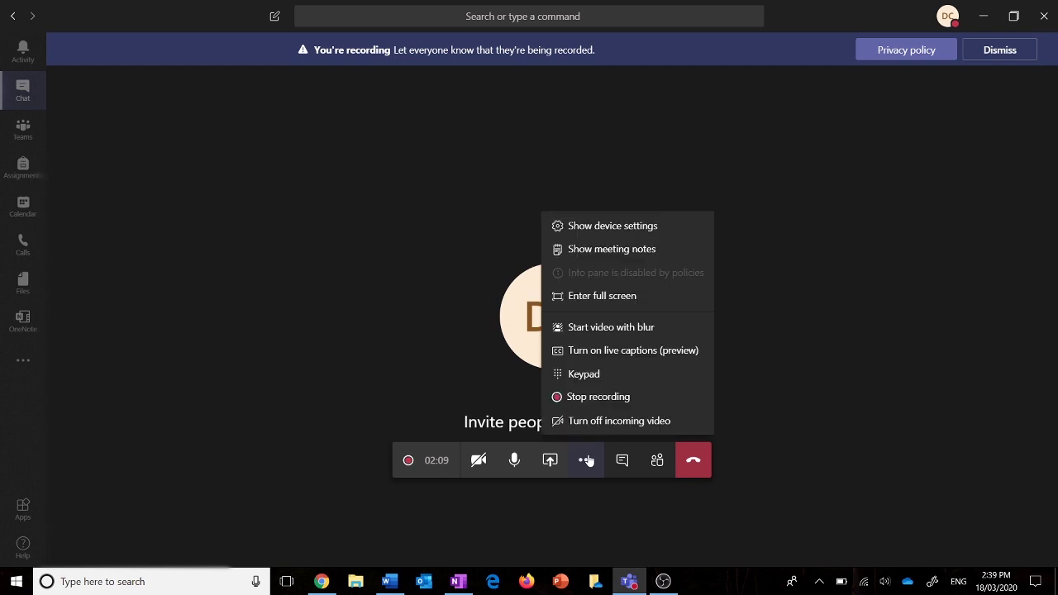
pyautogui.click(611, 404)
pyautogui.click(610, 315)
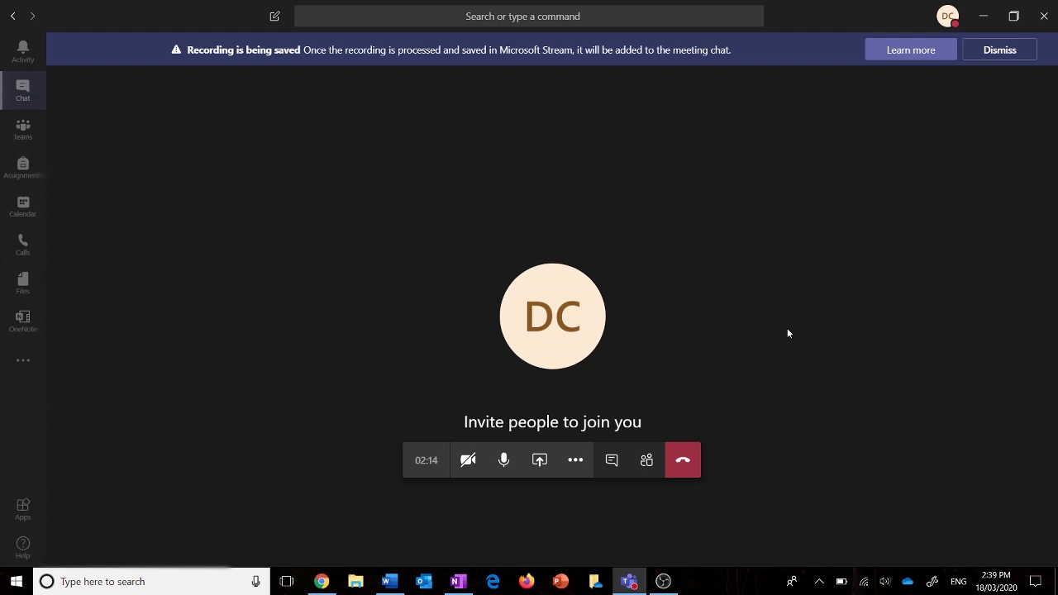
pyautogui.click(459, 582)
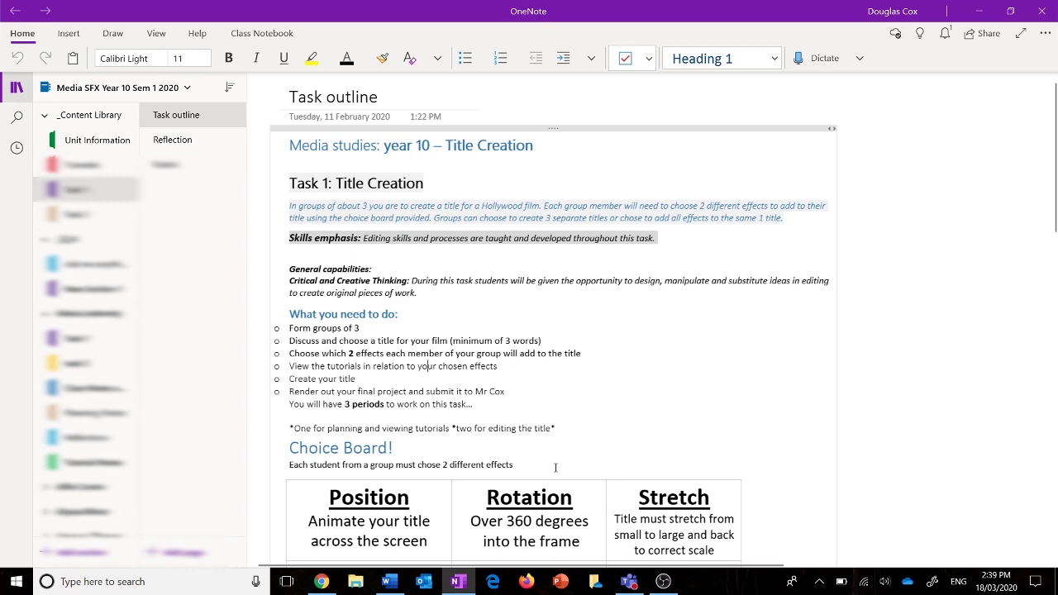
pyautogui.click(978, 10)
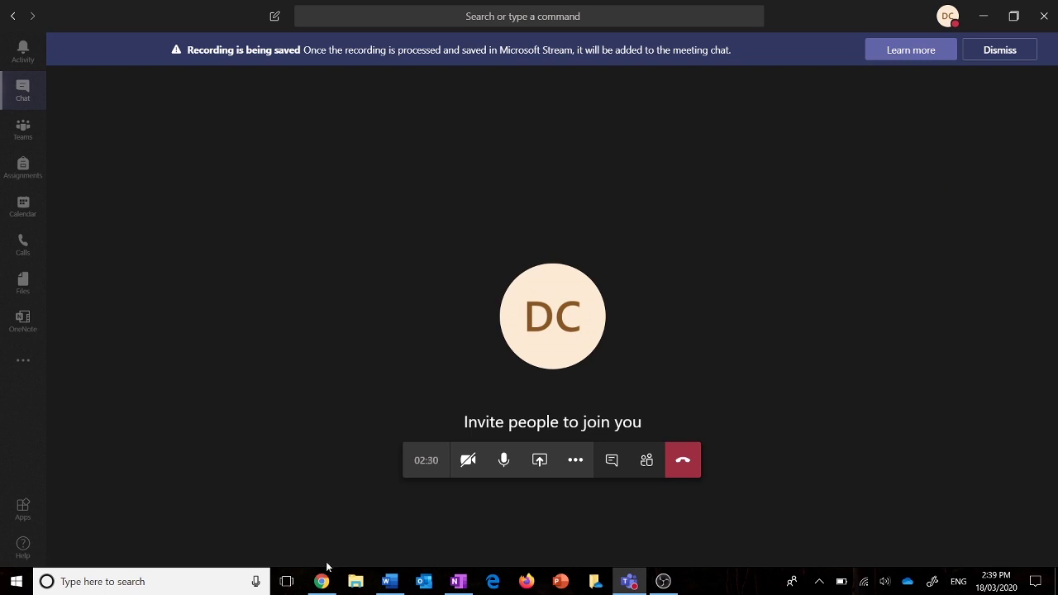
# Switch to Chrome and open Microsoft Stream from the Office 365 home page.
pyautogui.moveTo(323, 583)
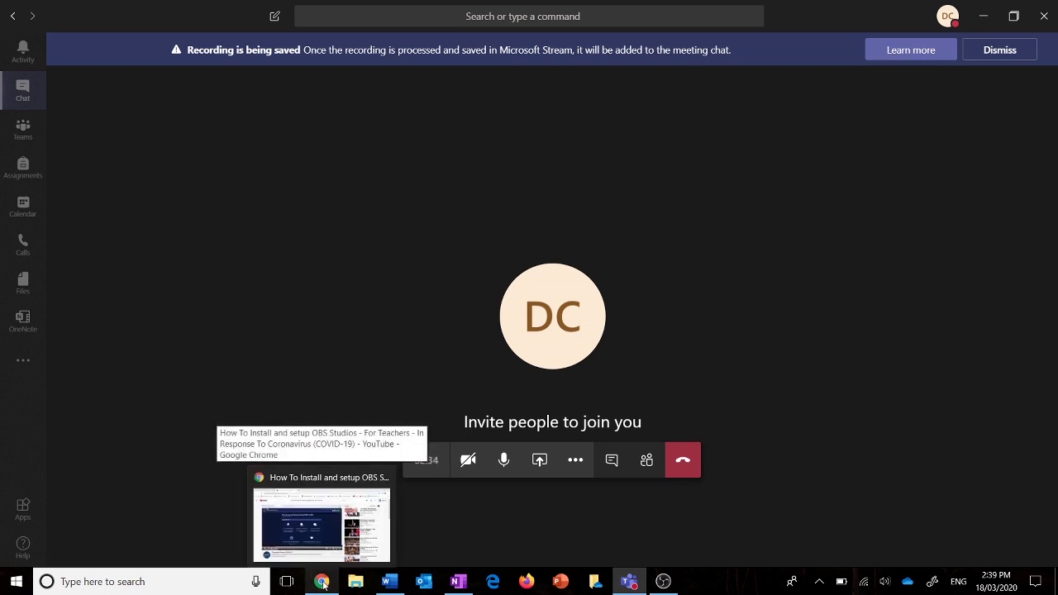
pyautogui.click(323, 584)
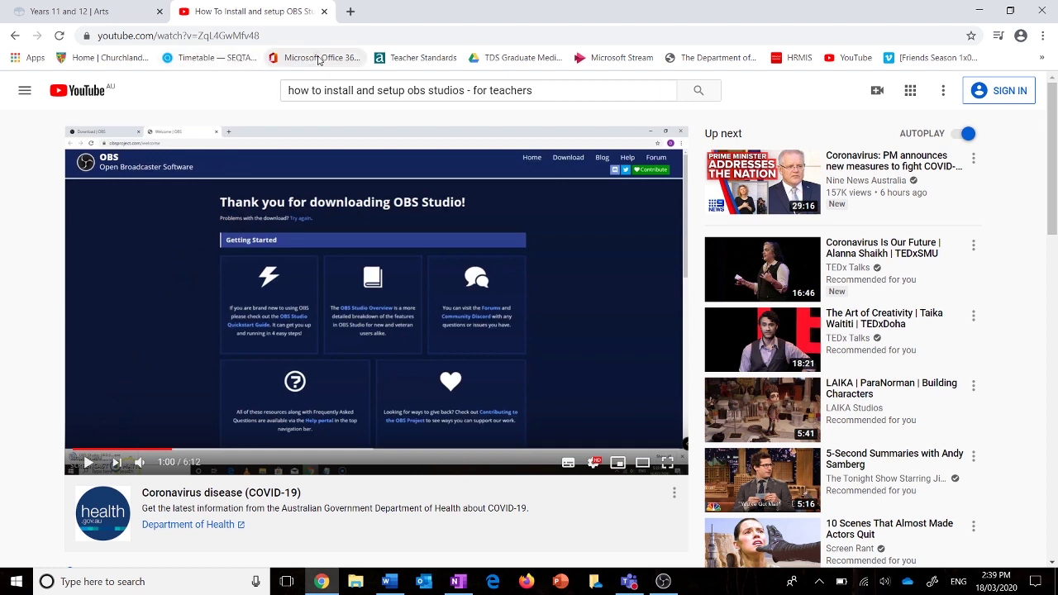
pyautogui.click(319, 60)
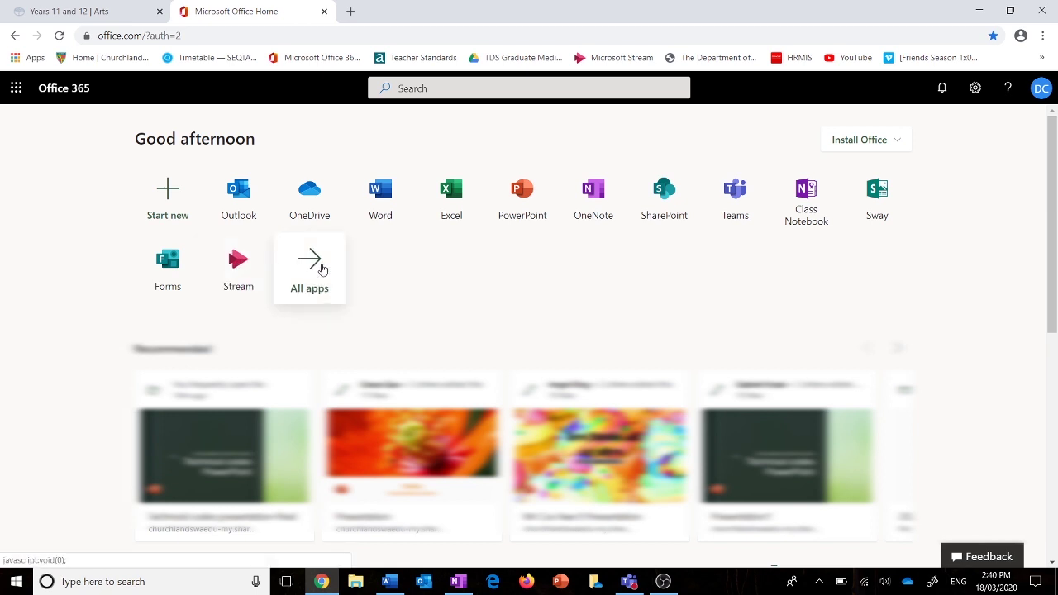
pyautogui.click(237, 272)
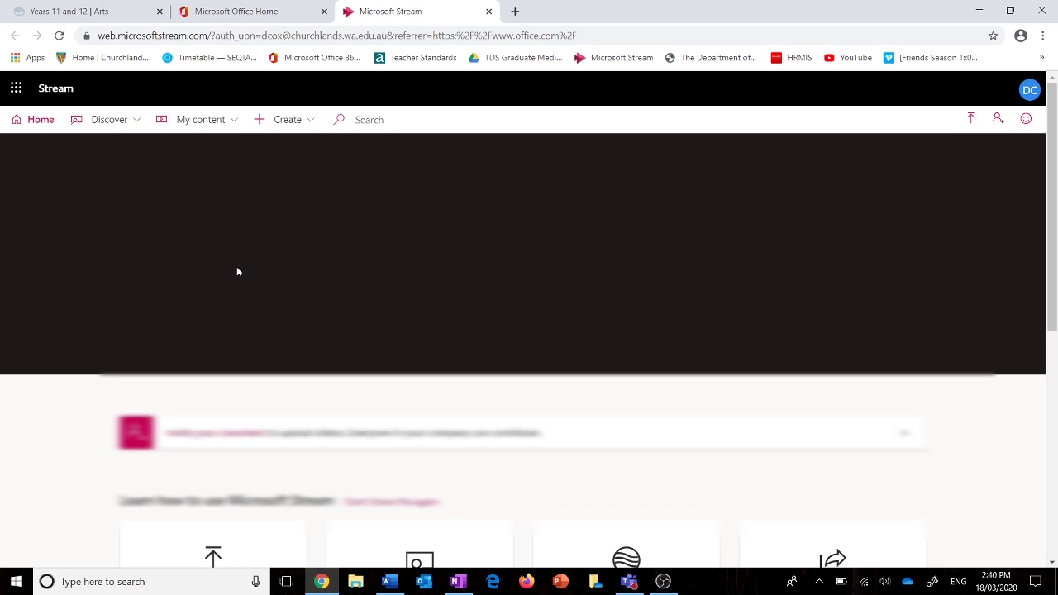
# List the recorded meetings under My content in Stream and open the newest recording, dated 18/03/2020.
pyautogui.click(232, 122)
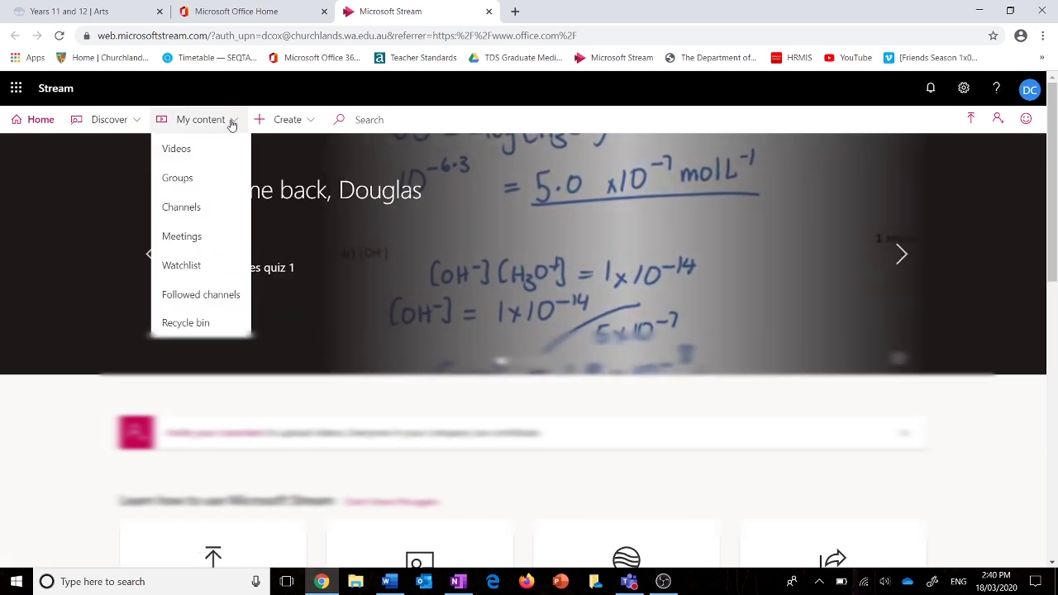
pyautogui.click(204, 240)
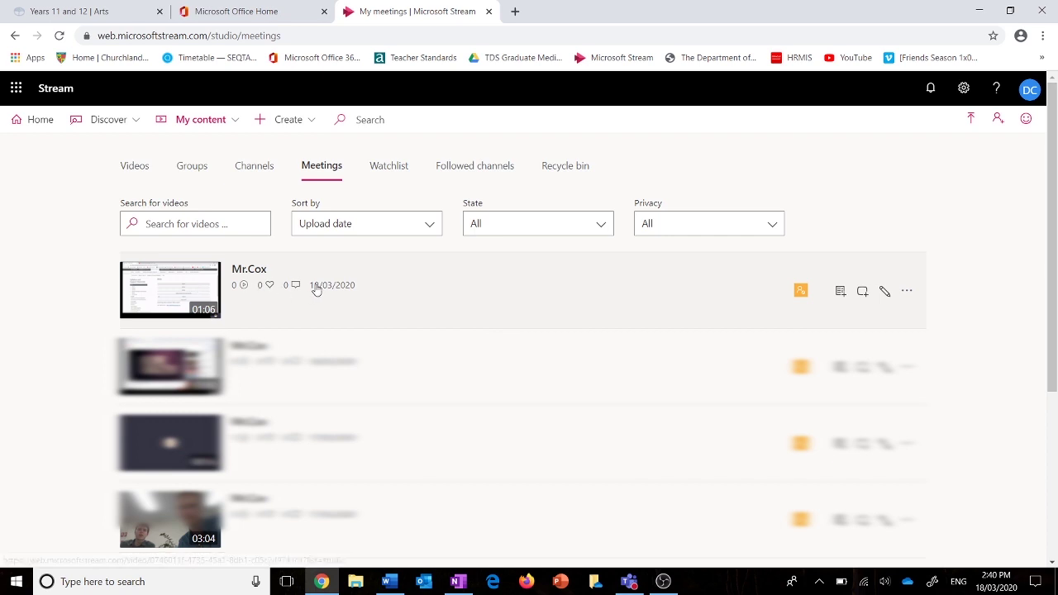
pyautogui.click(249, 271)
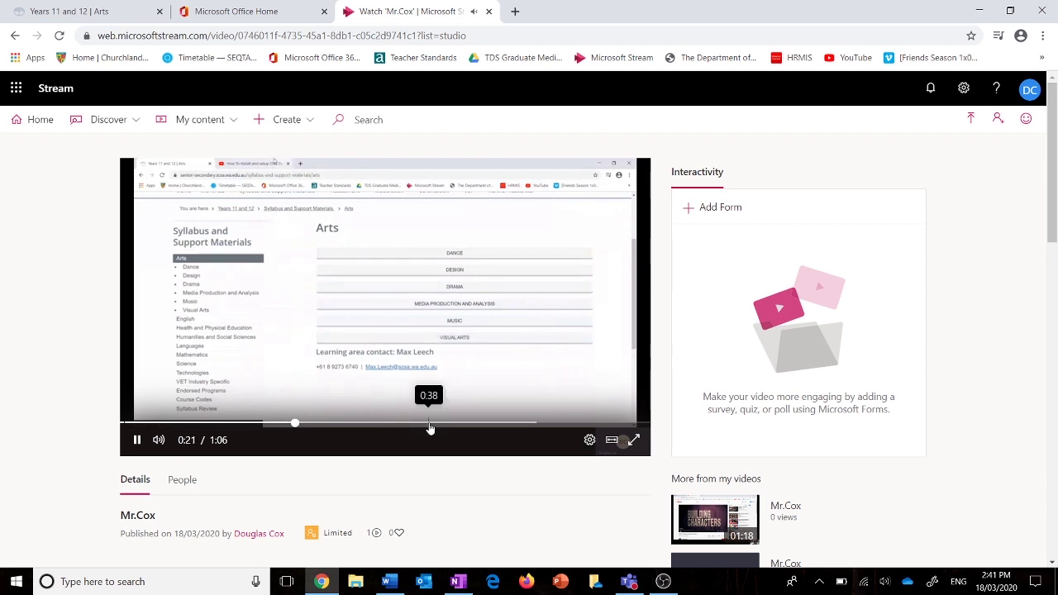
# Skim the recording by skipping ahead to 0:38 and on to about 1:00, pause it, and look over the video's details.
pyautogui.click(427, 424)
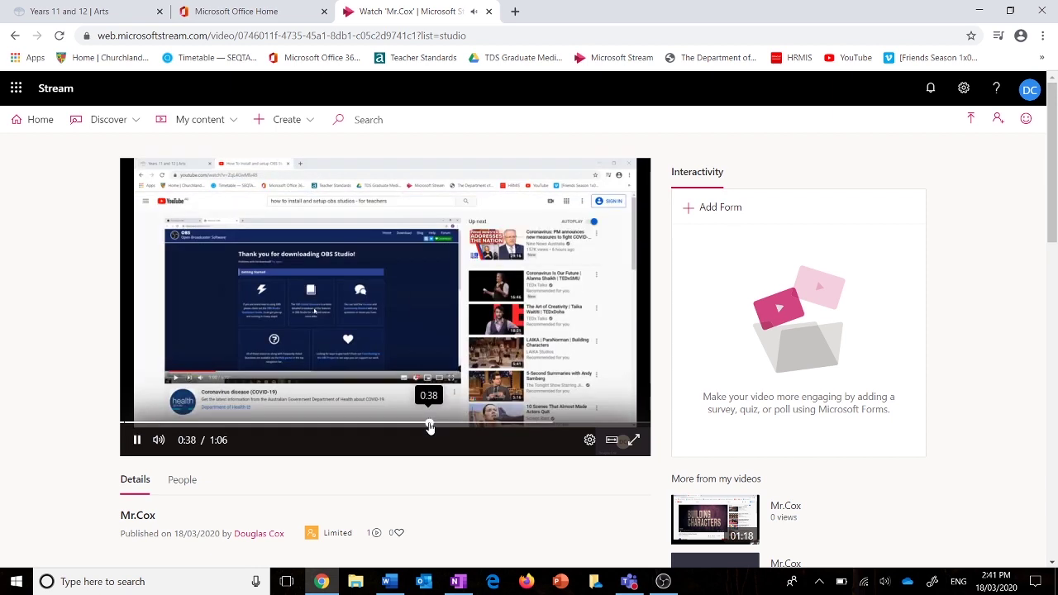
pyautogui.click(536, 424)
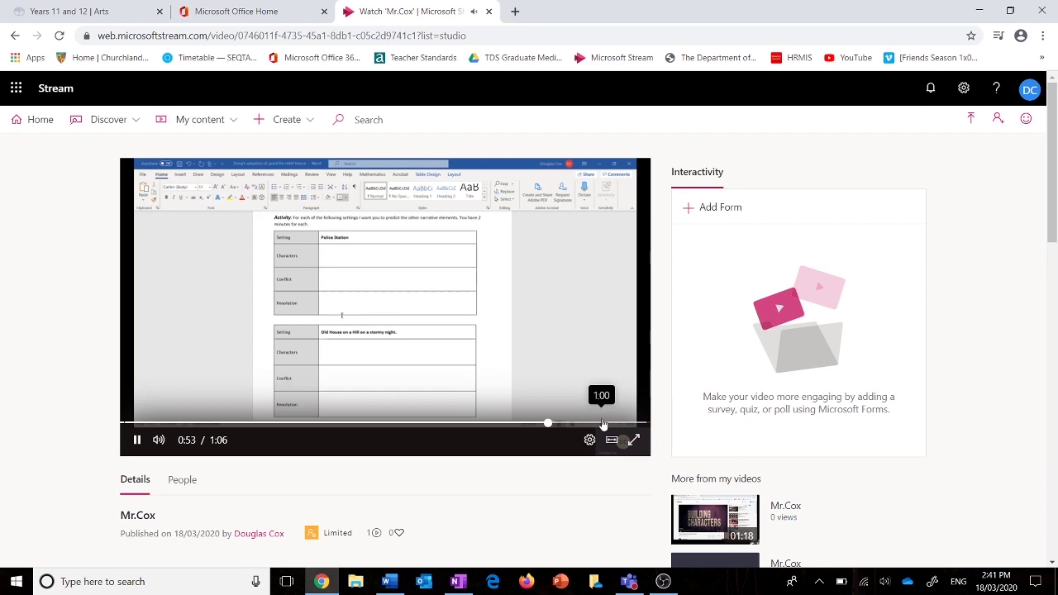
pyautogui.click(604, 424)
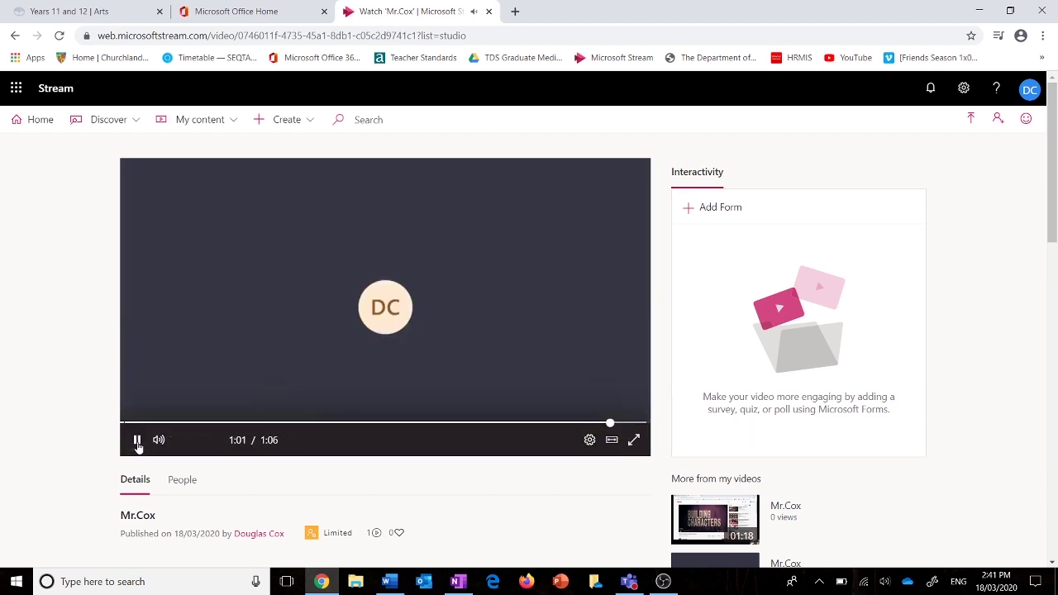
pyautogui.click(136, 440)
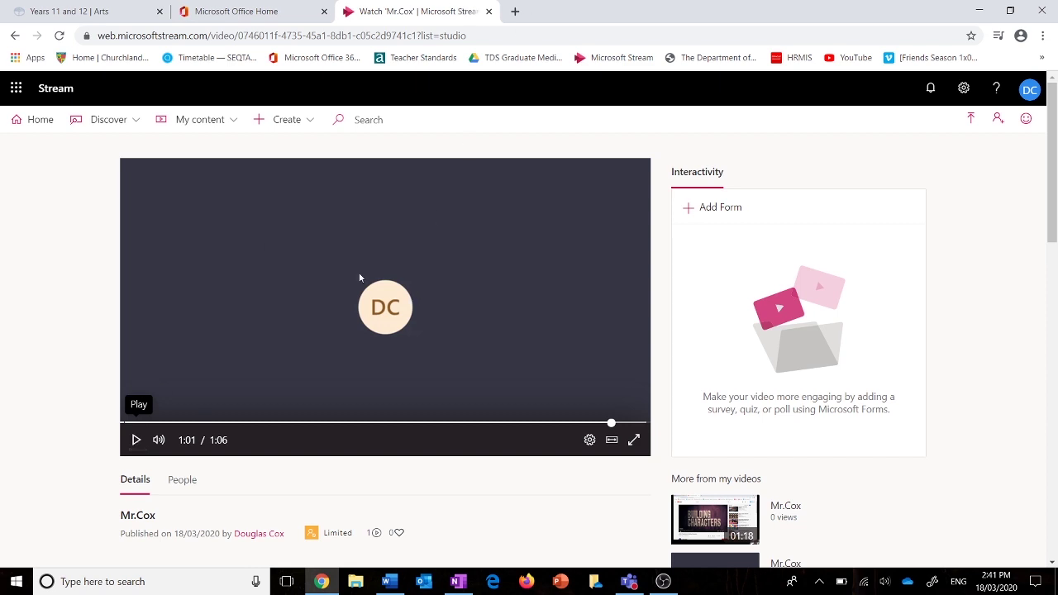
pyautogui.scroll(-3, 395, 433)
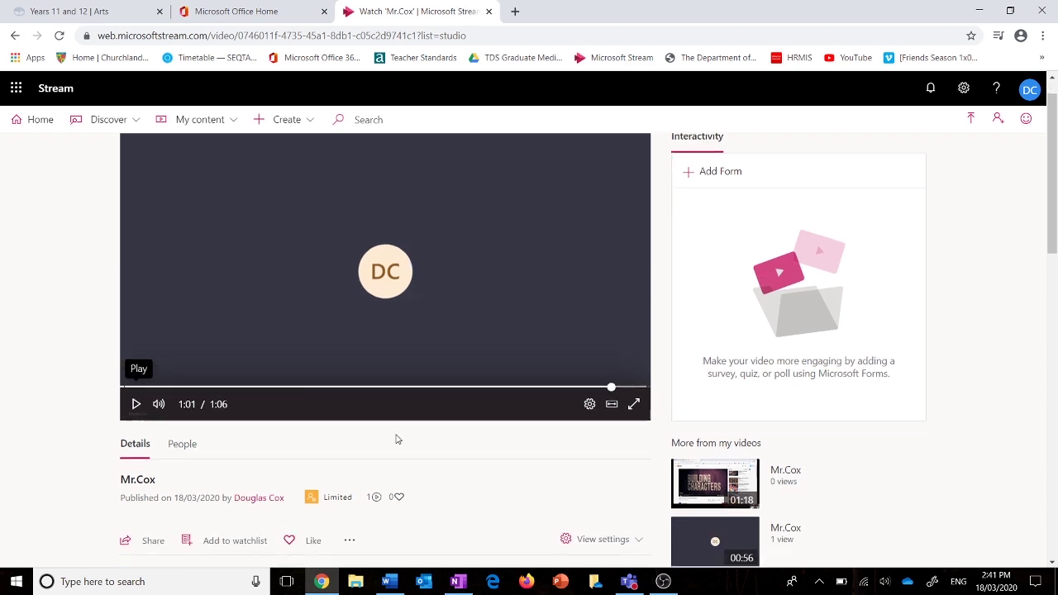
pyautogui.scroll(2, 396, 439)
pyautogui.scroll(1, 396, 439)
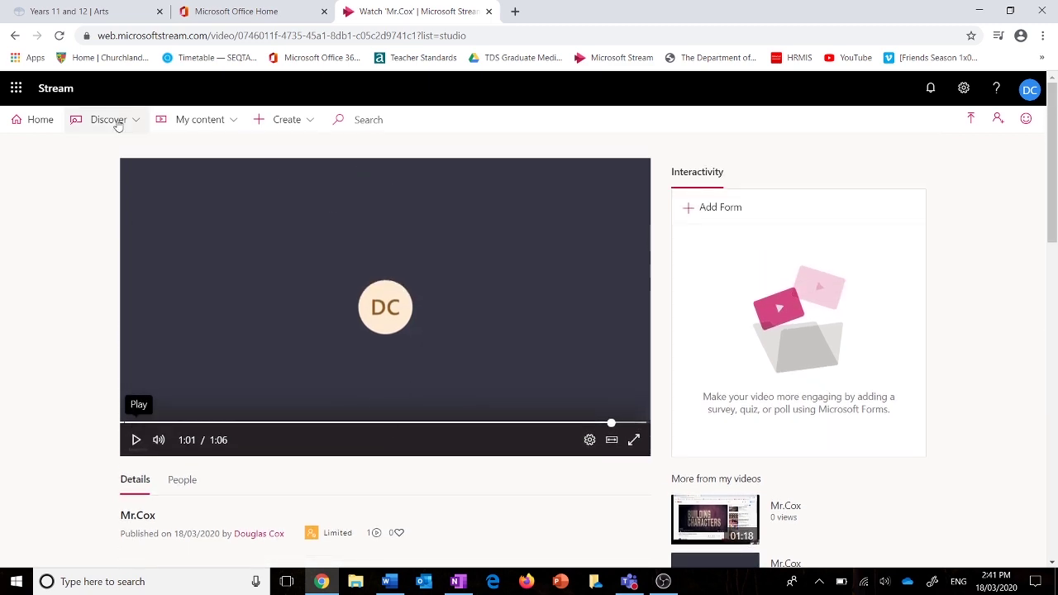
# Return to the recorded meetings and review the newest recording's direct-link and email sharing options, closing them without sending.
pyautogui.click(215, 122)
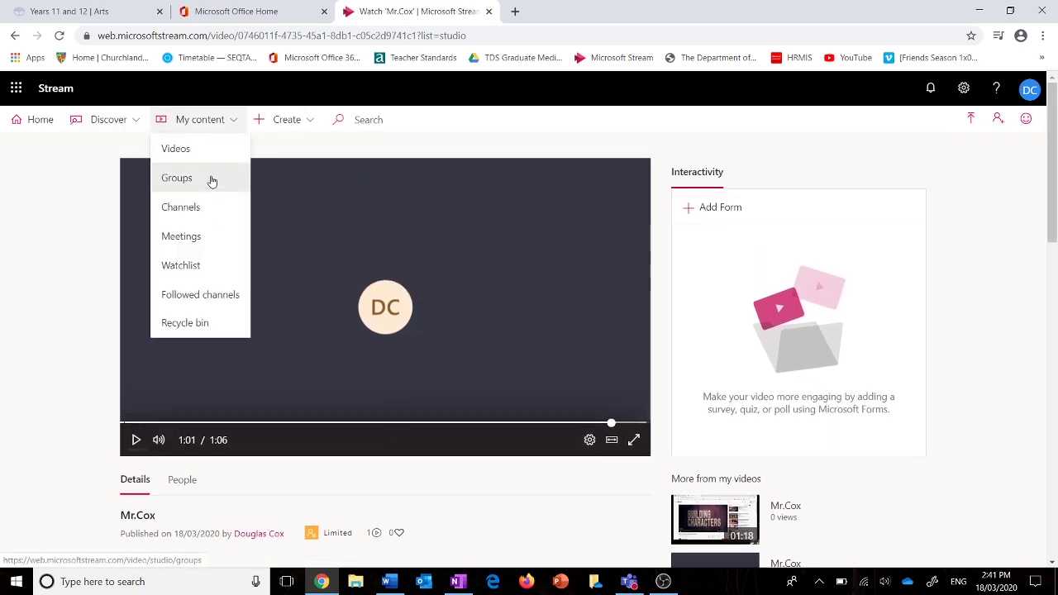
pyautogui.click(198, 238)
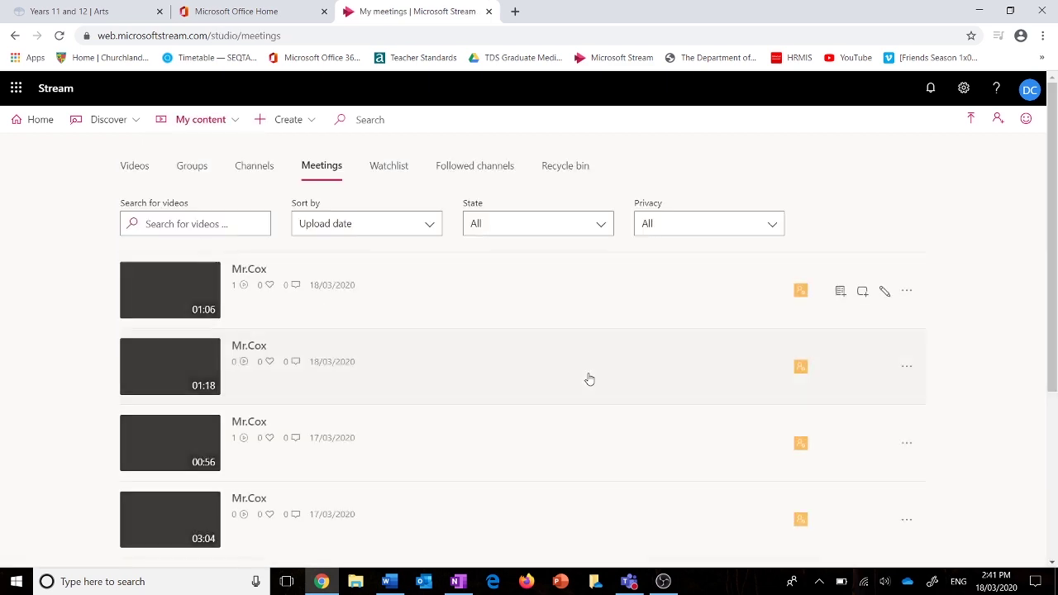
pyautogui.click(908, 292)
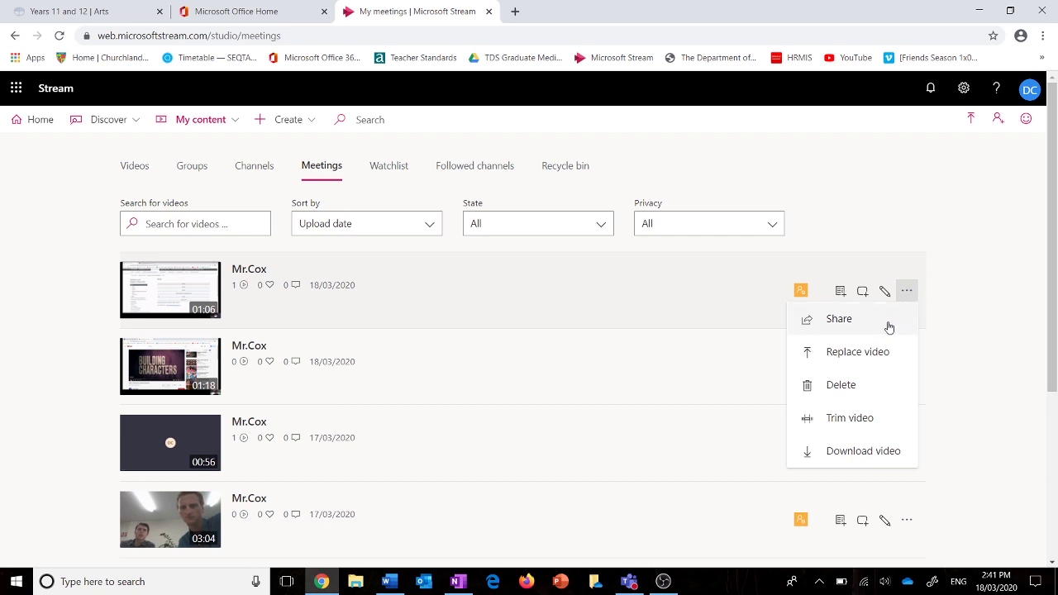
pyautogui.click(839, 319)
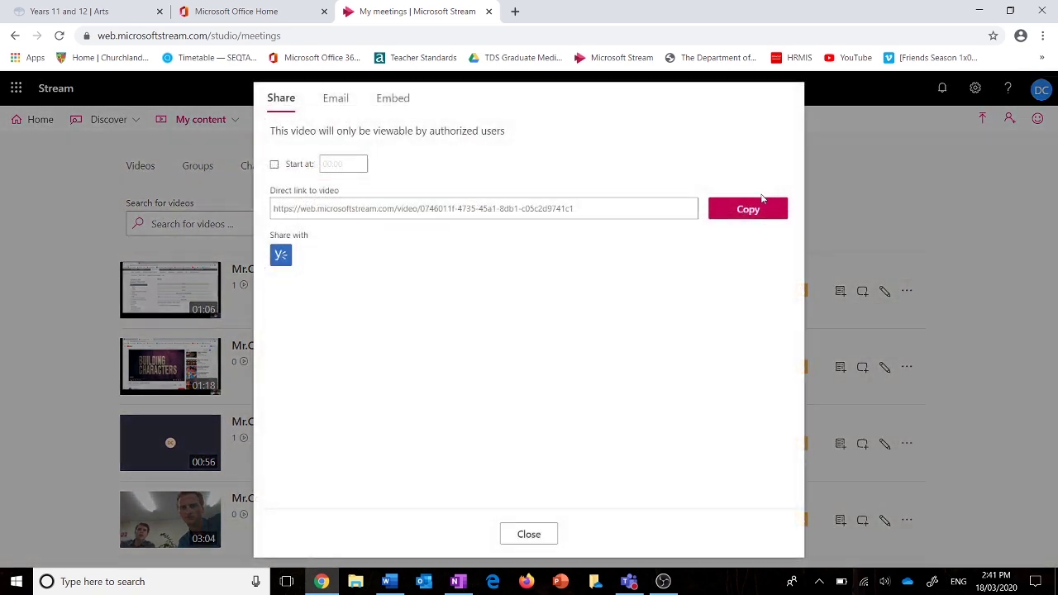
pyautogui.click(338, 100)
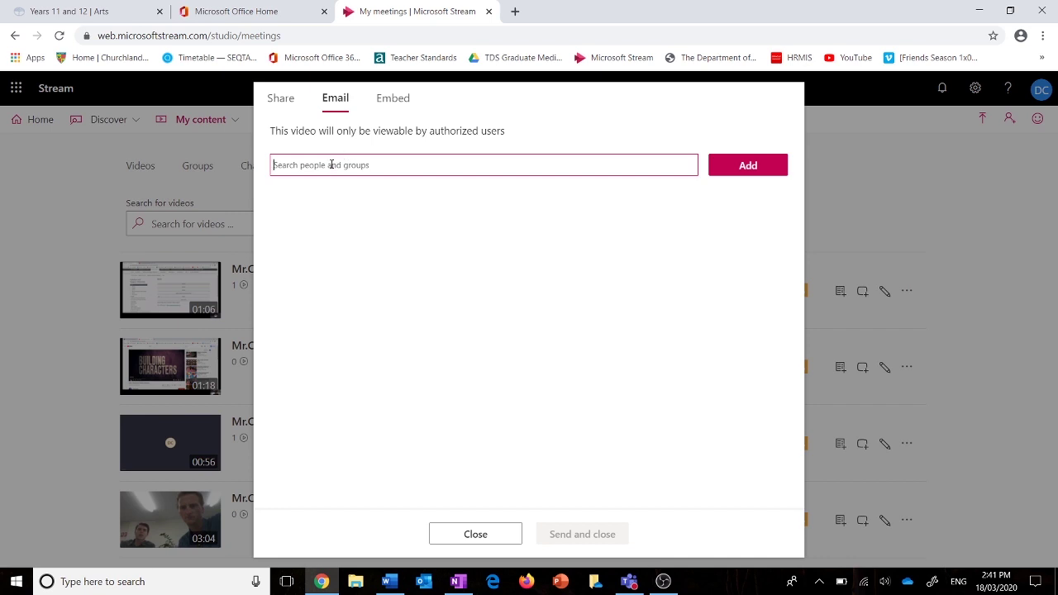
pyautogui.click(275, 10)
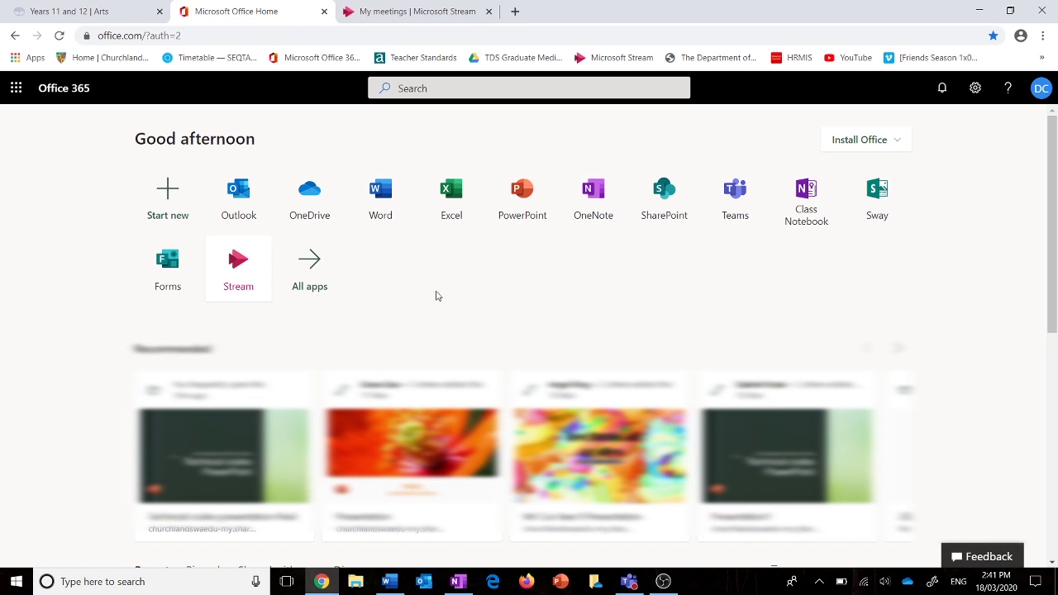
pyautogui.click(377, 7)
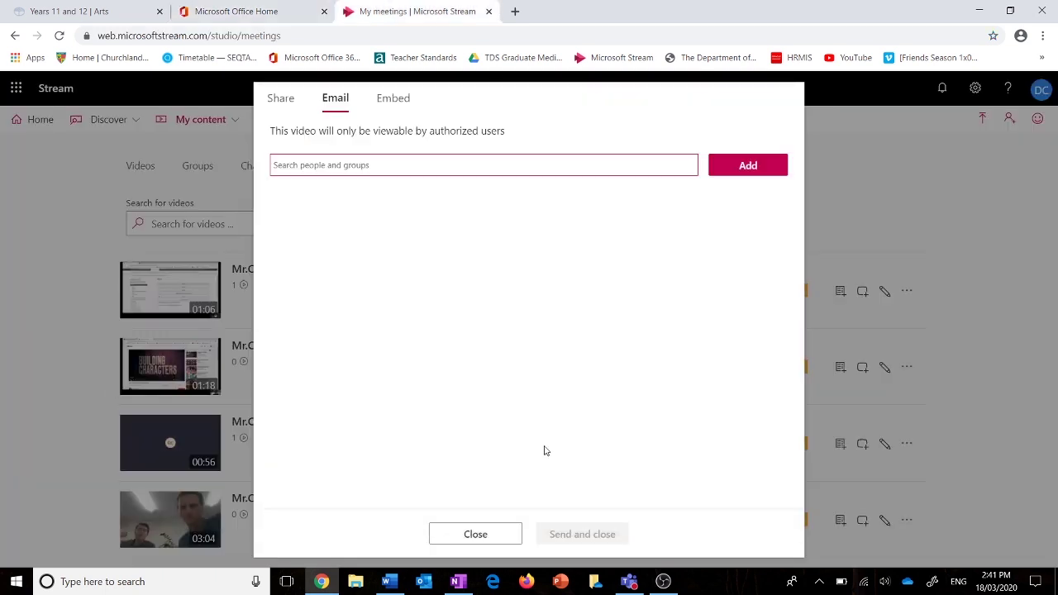
pyautogui.click(474, 535)
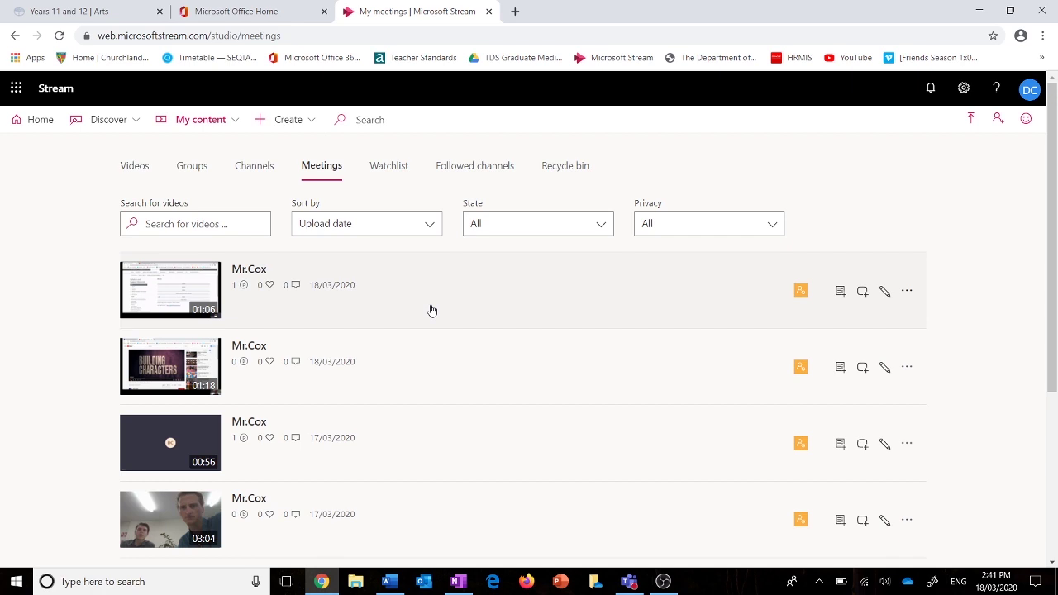
# Download the newest meeting recording as a video file, and open OneDrive from the Office 365 home page.
pyautogui.click(906, 292)
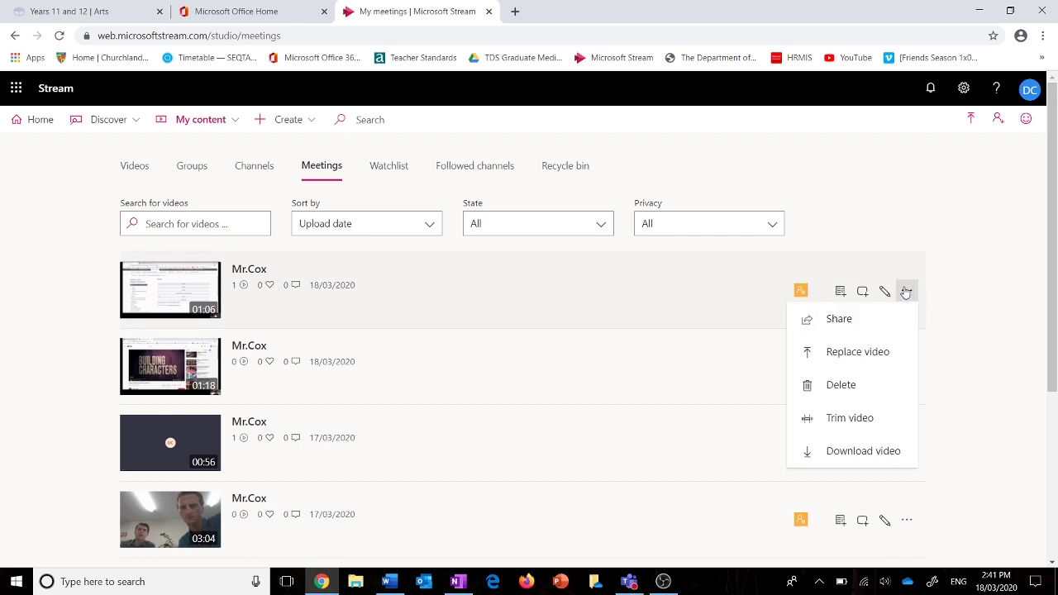
pyautogui.click(863, 453)
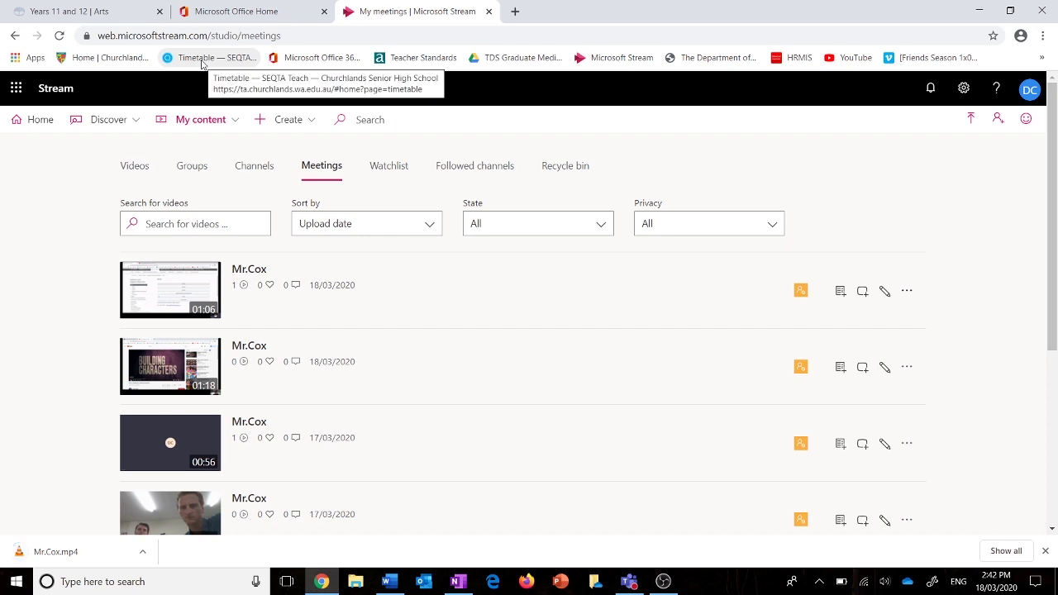
pyautogui.click(295, 58)
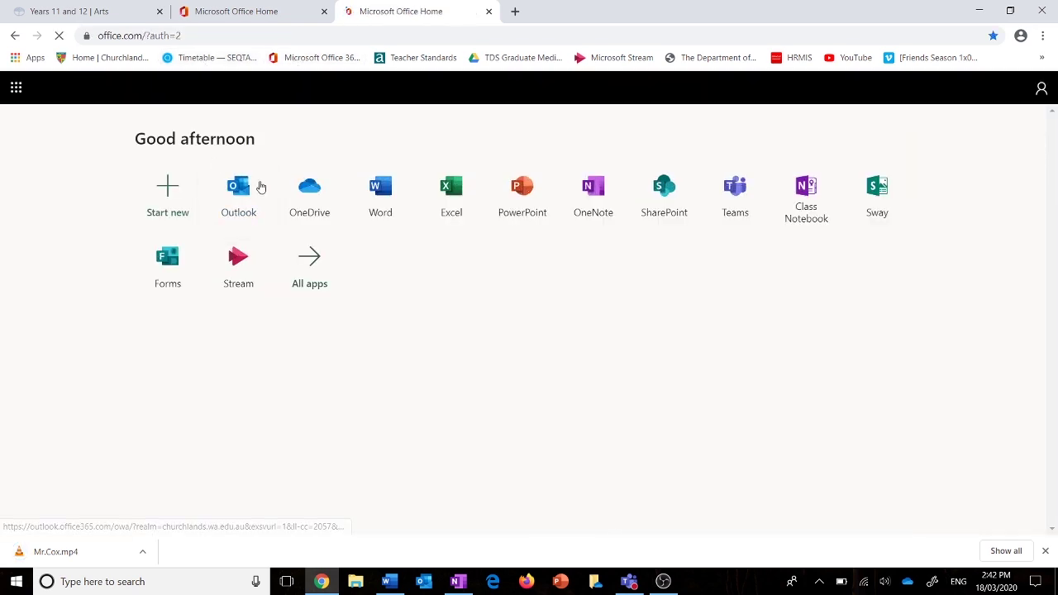
pyautogui.click(312, 191)
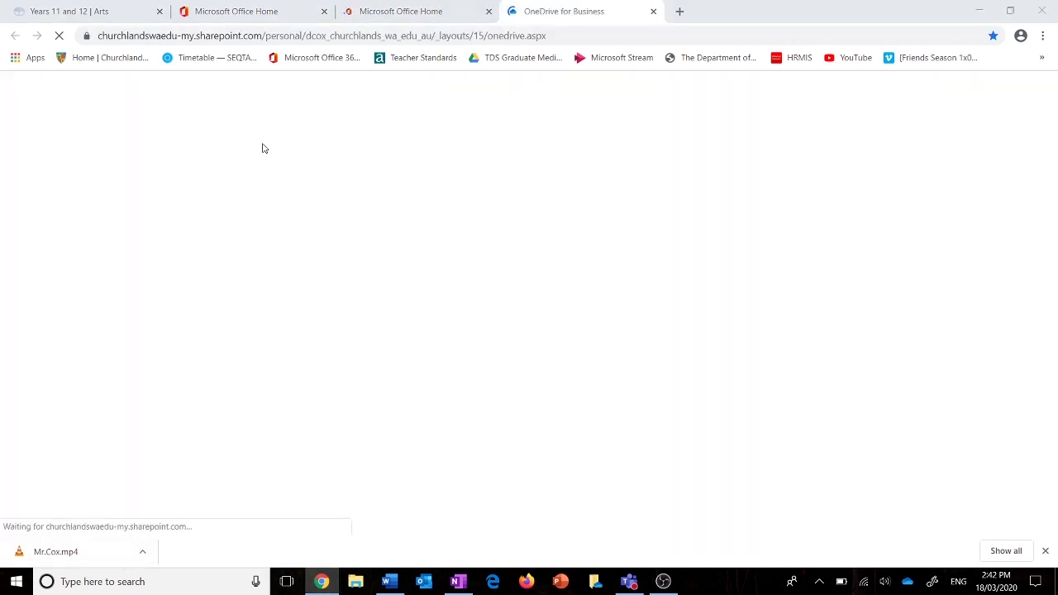
# Upload the downloaded MP4 recording from the Downloads folder in File Explorer to OneDrive's My files and check the upload progress.
pyautogui.press('super+e')
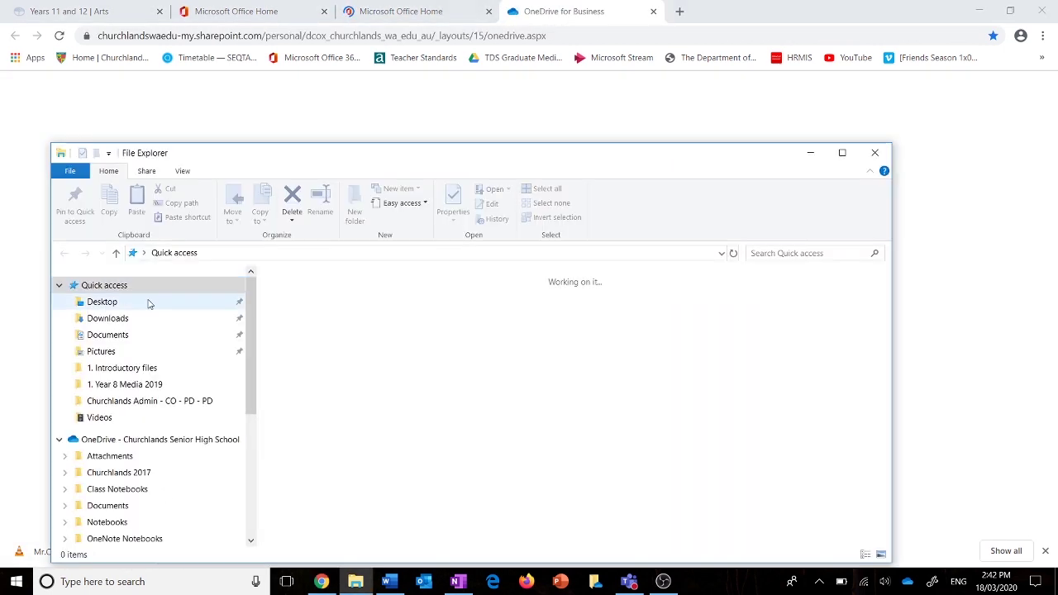
pyautogui.doubleClick(503, 324)
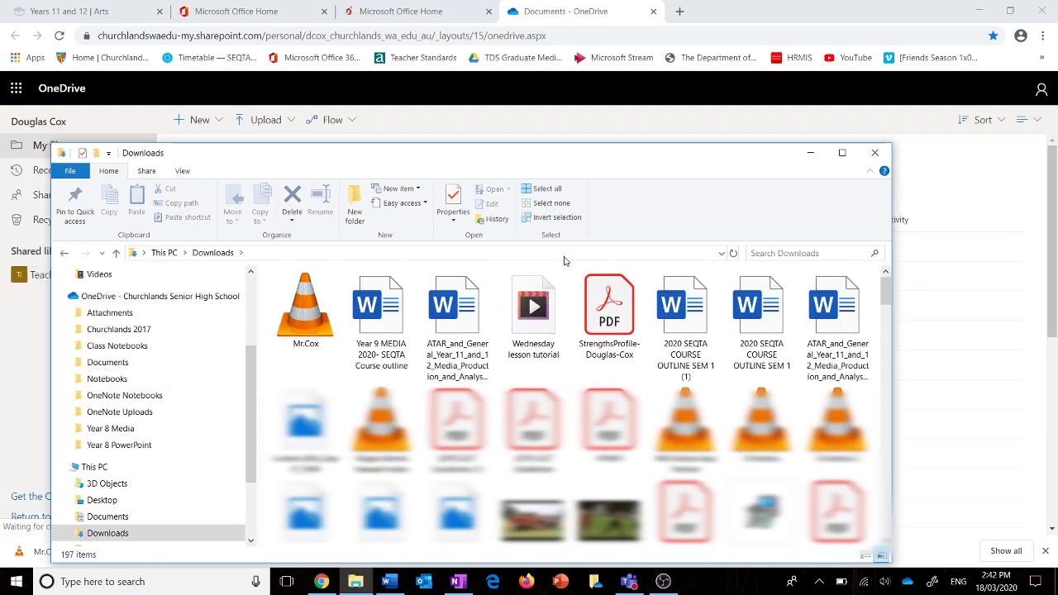
pyautogui.click(307, 330)
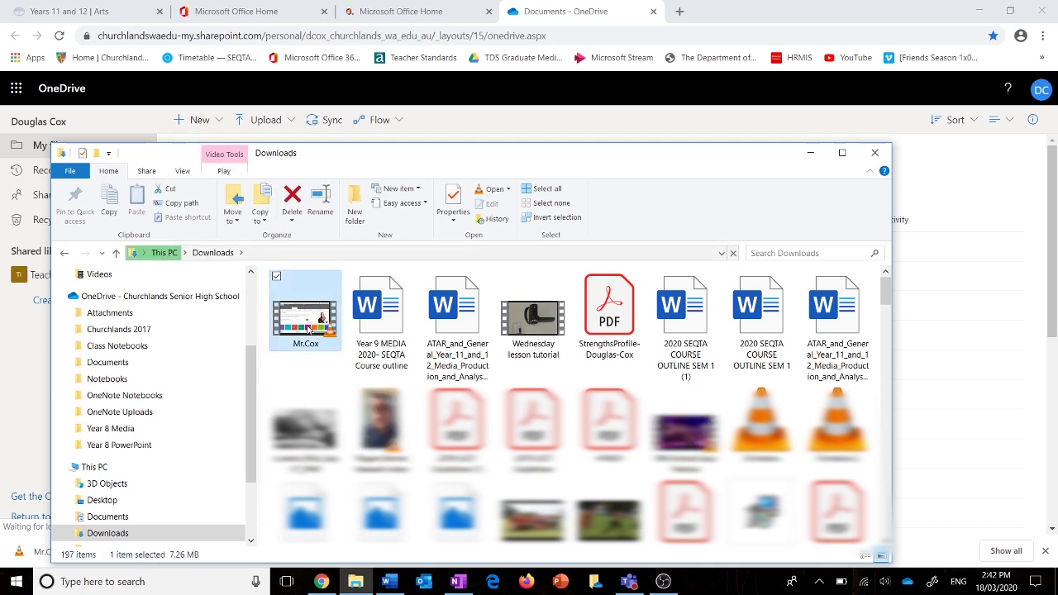
pyautogui.moveTo(441, 159); pyautogui.dragTo(800, 262)
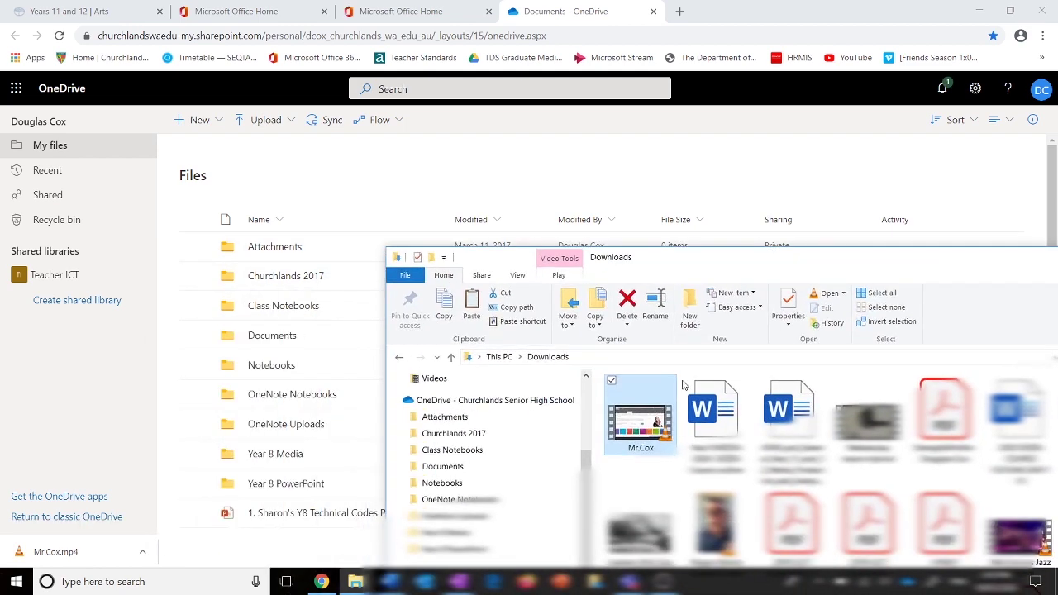
pyautogui.moveTo(639, 419); pyautogui.dragTo(316, 515)
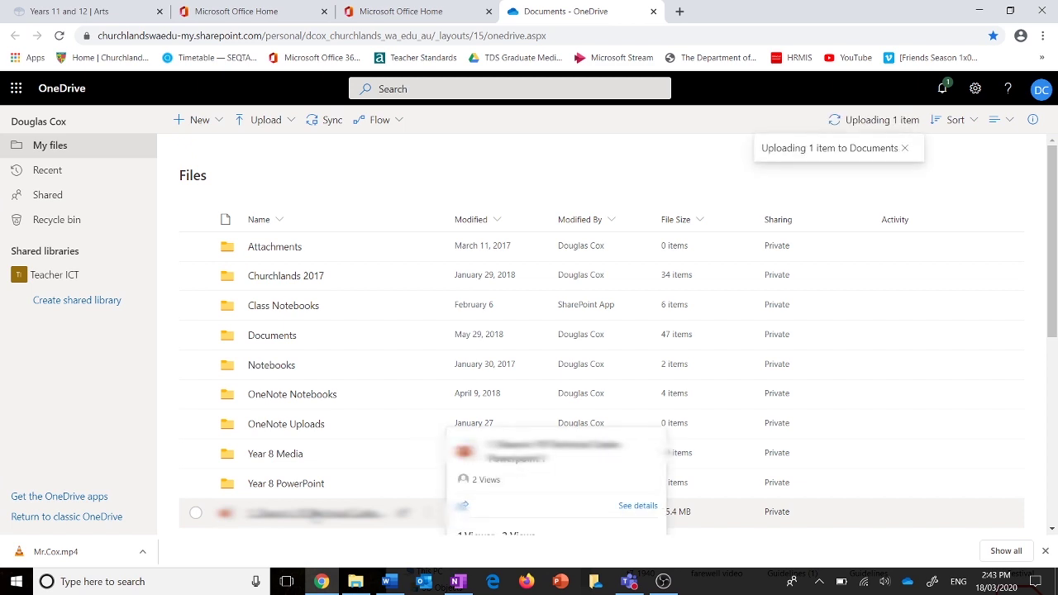
pyautogui.click(881, 120)
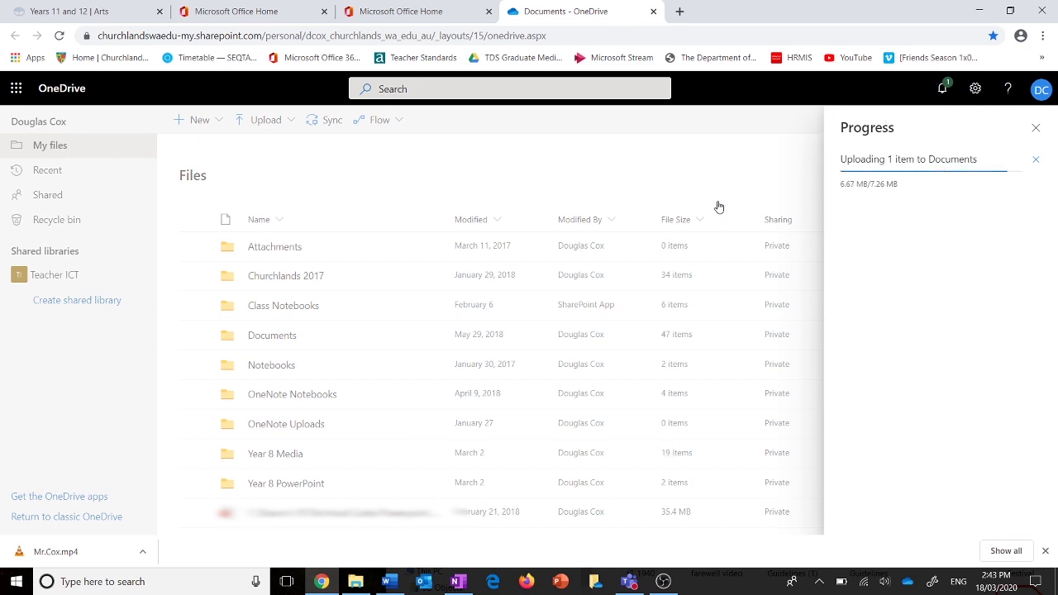
pyautogui.click(1036, 129)
# Create and copy a share link for the uploaded MP4 that people in Churchlands Senior High School can view.
pyautogui.scroll(-2, 527, 368)
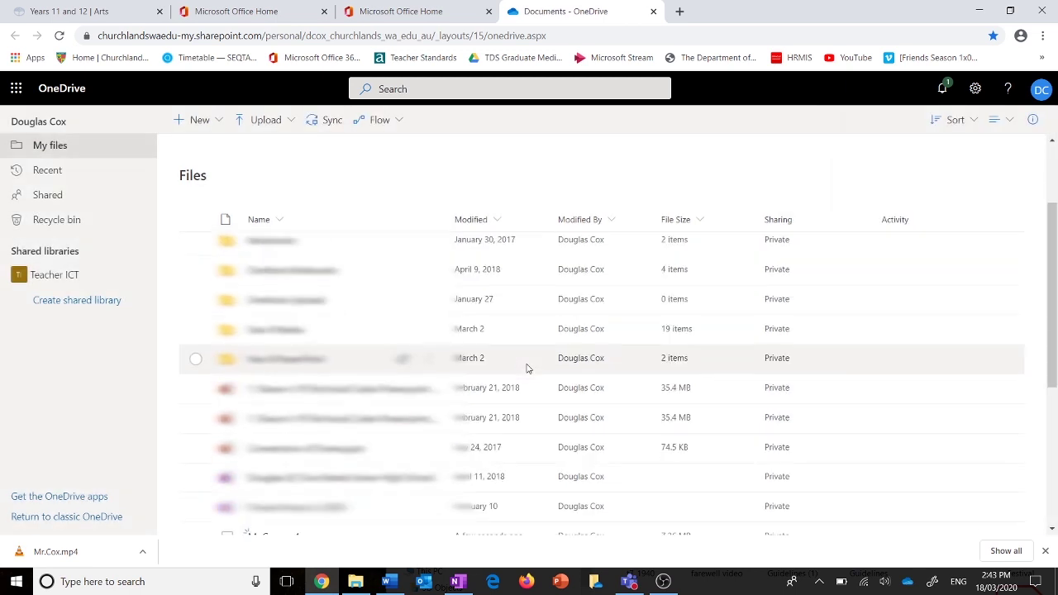
pyautogui.scroll(-3, 527, 368)
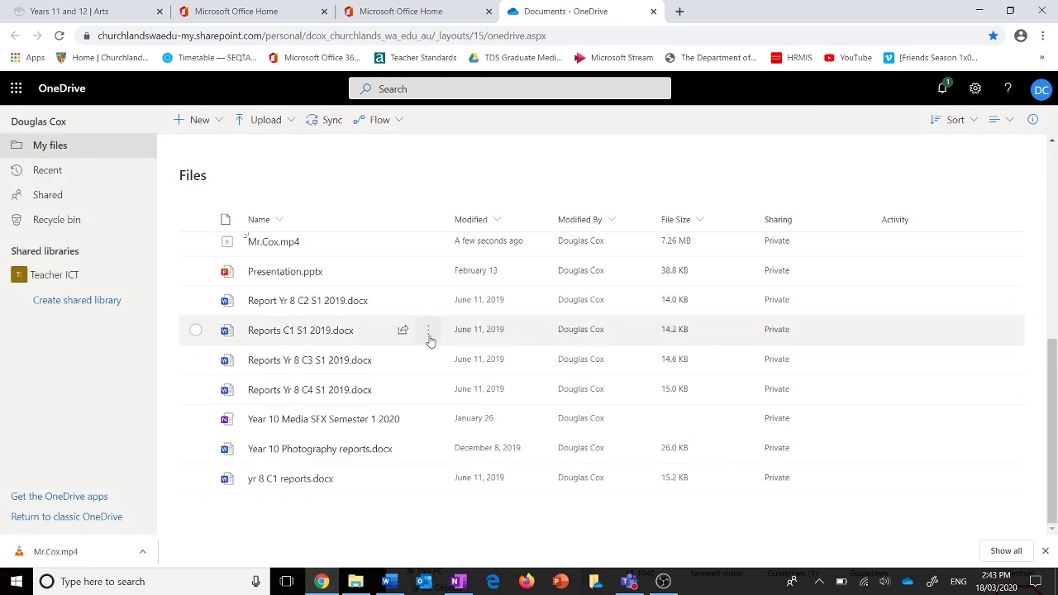
pyautogui.scroll(2, 428, 338)
pyautogui.moveTo(273, 314)
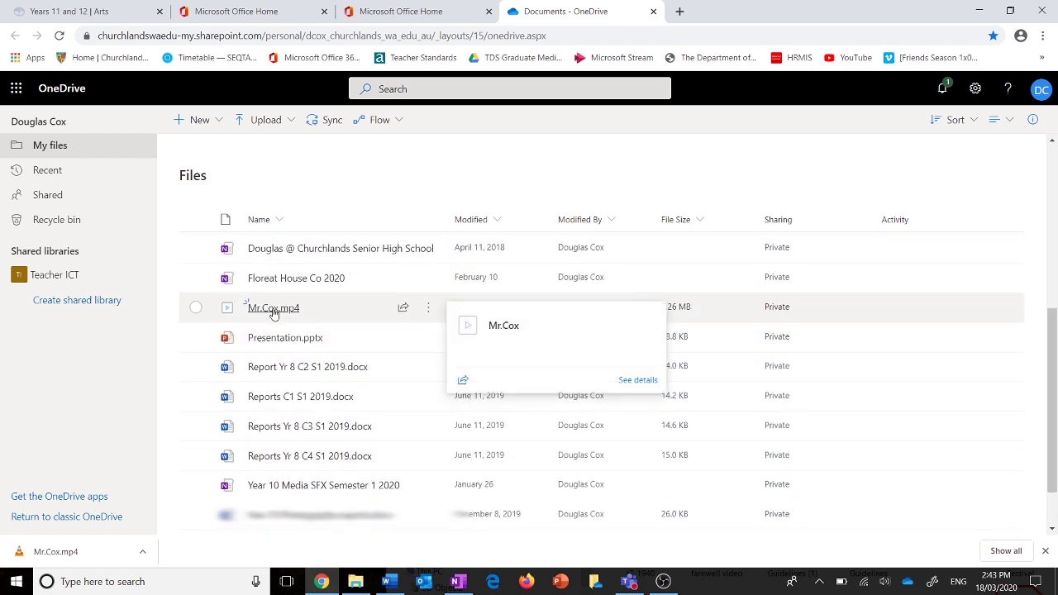
pyautogui.click(403, 308)
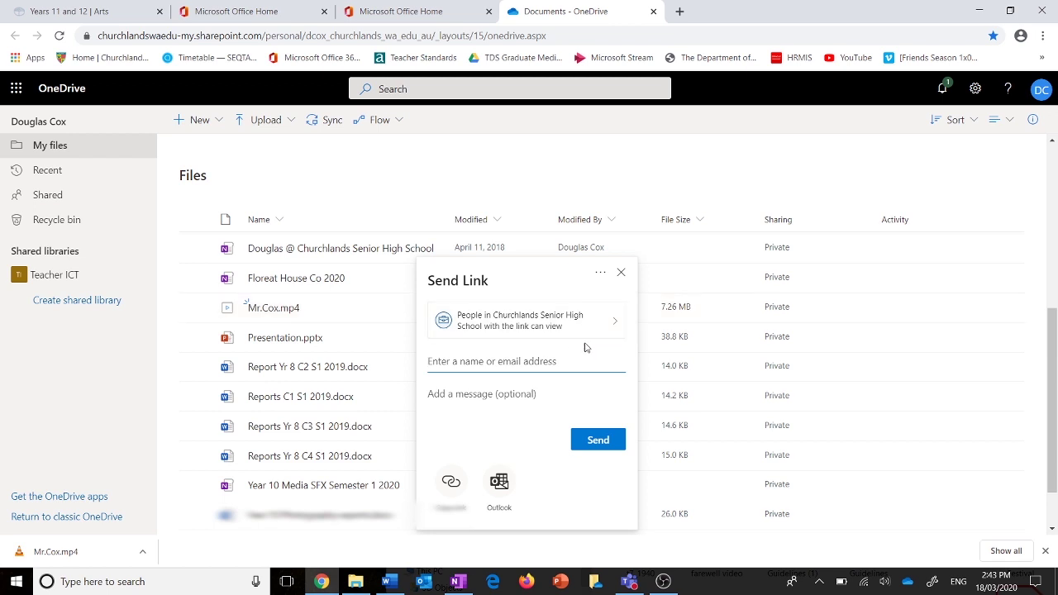
pyautogui.click(451, 483)
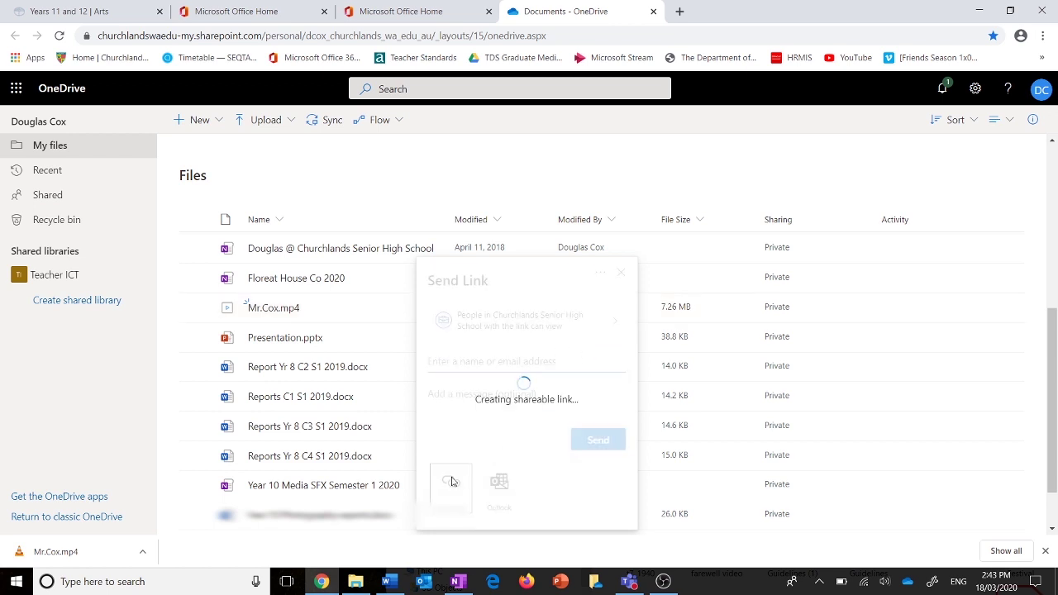
pyautogui.click(643, 389)
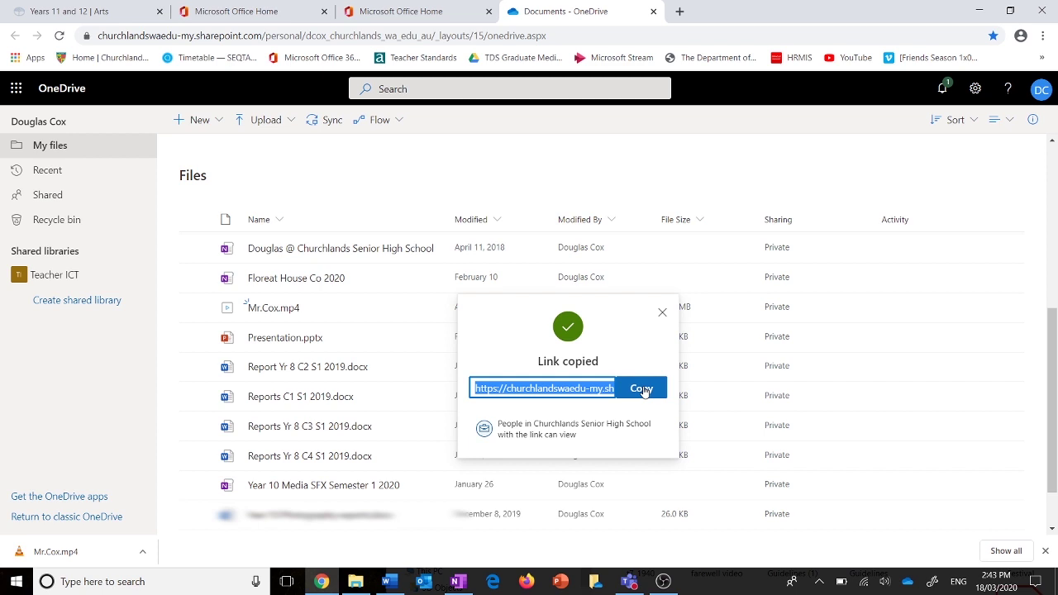
# Play the uploaded recording in OneDrive, skip ahead to about 0:12, and pause it.
pyautogui.click(266, 308)
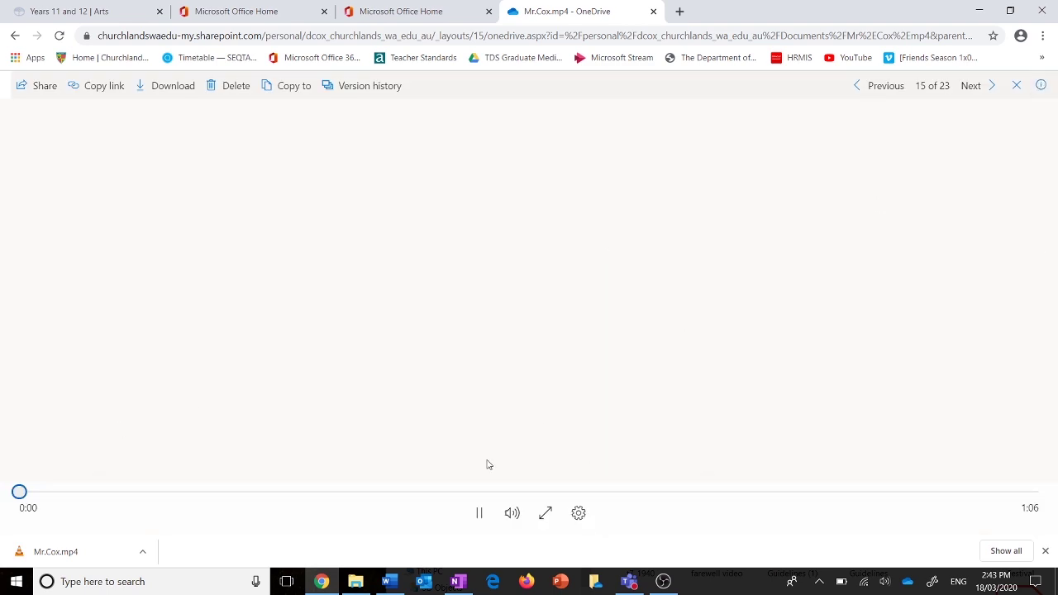
pyautogui.click(196, 491)
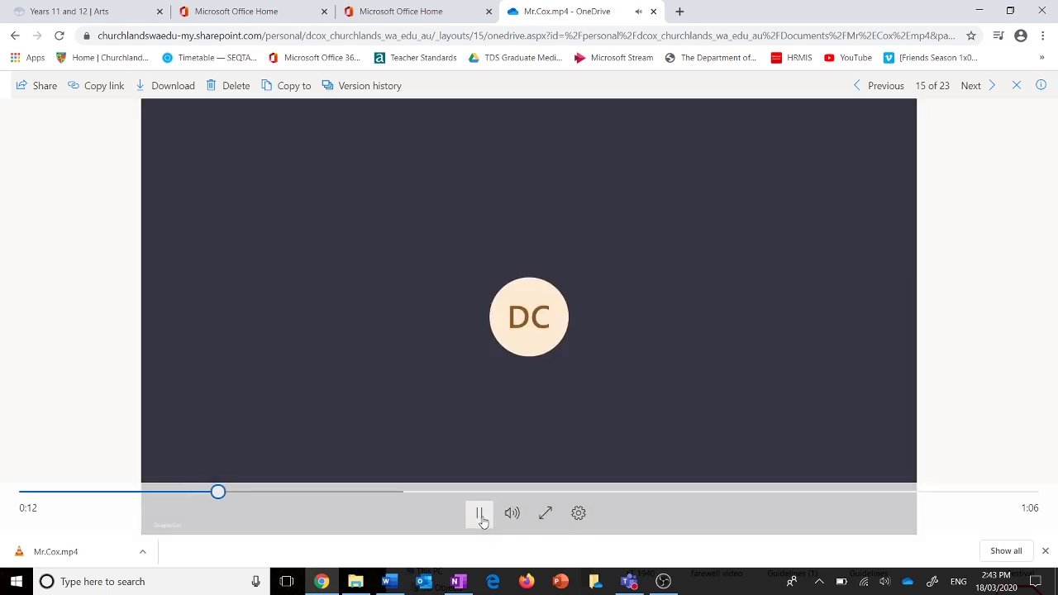
pyautogui.click(480, 516)
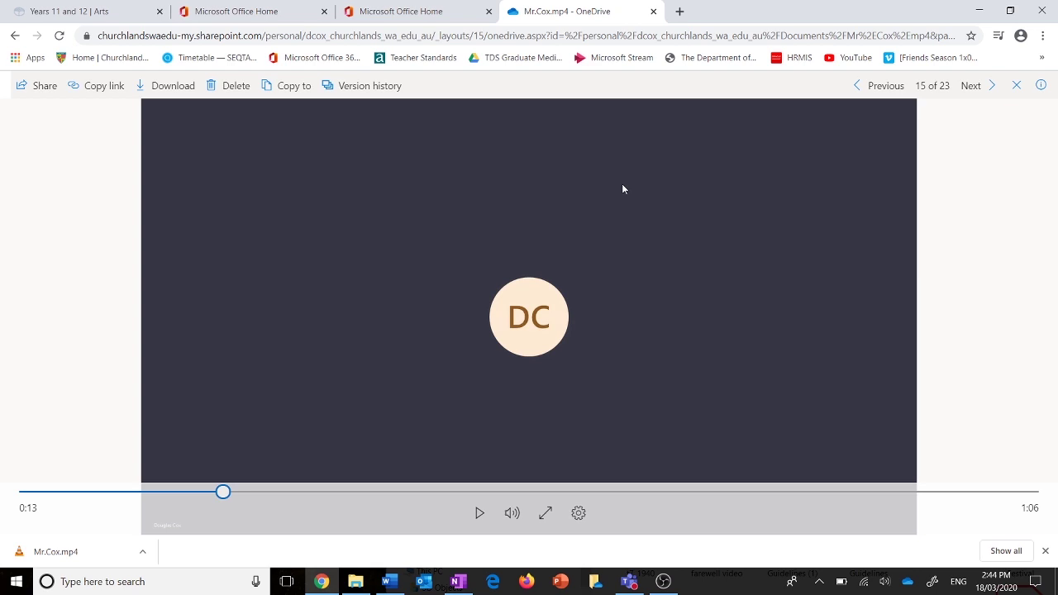
# Return to the Office 365 home page and open Stream again.
pyautogui.moveTo(627, 584)
pyautogui.click(281, 6)
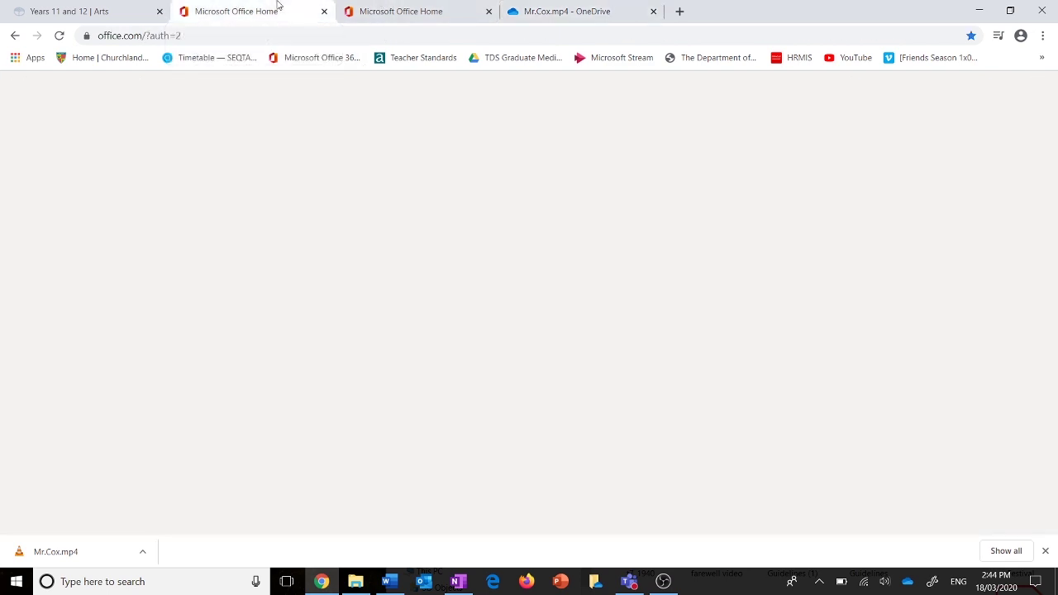
pyautogui.click(241, 285)
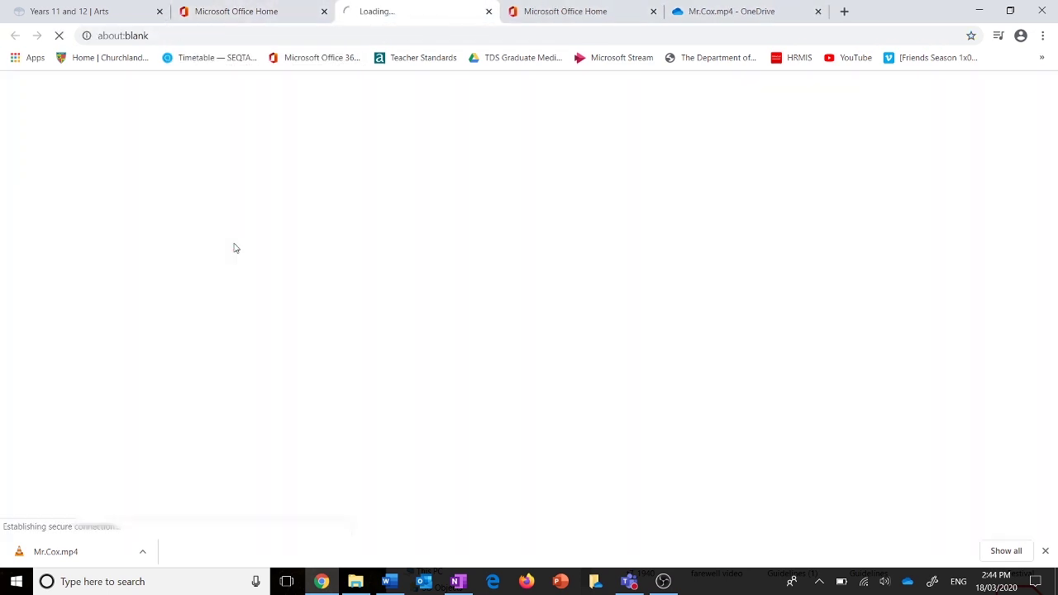